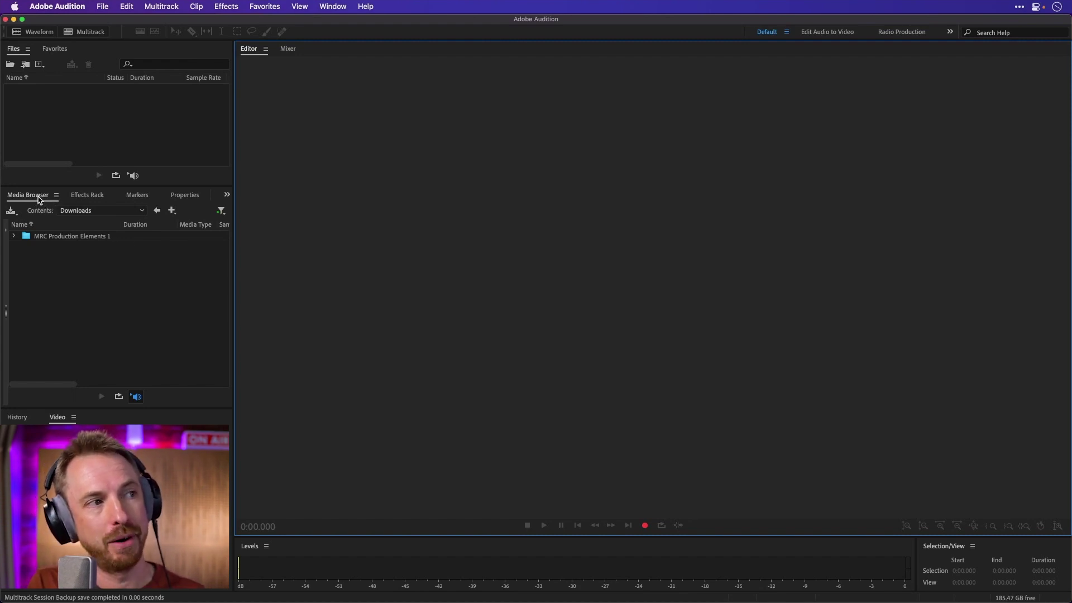
- Browse the Media Browser into MRC Production Elements 1 > Sound Effects > Riser
{"action": "left_click", "coordinate": [322, 4]}
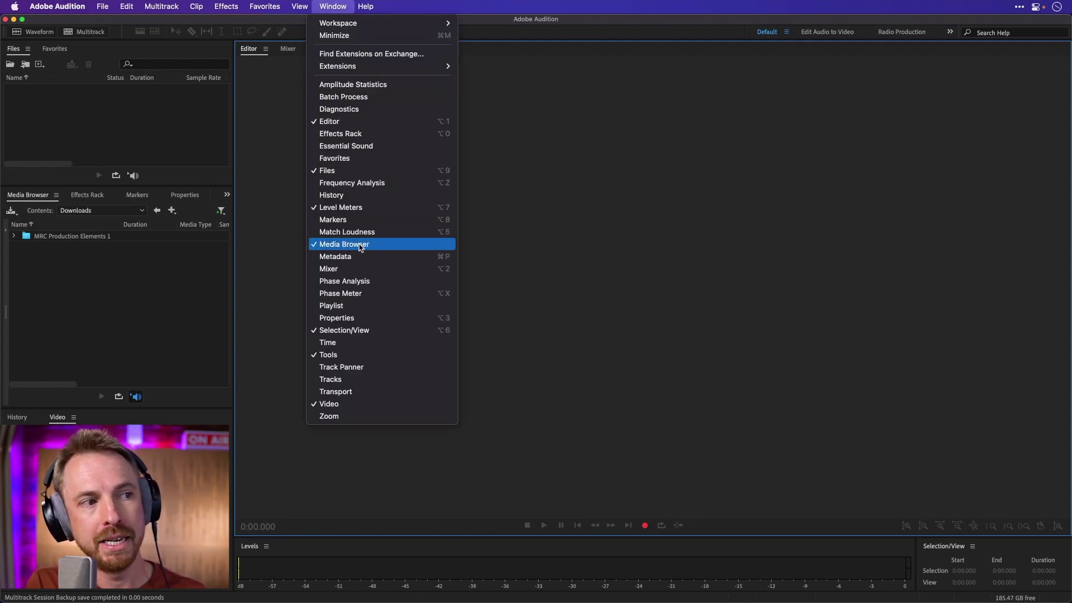
{"action": "left_click", "coordinate": [271, 255]}
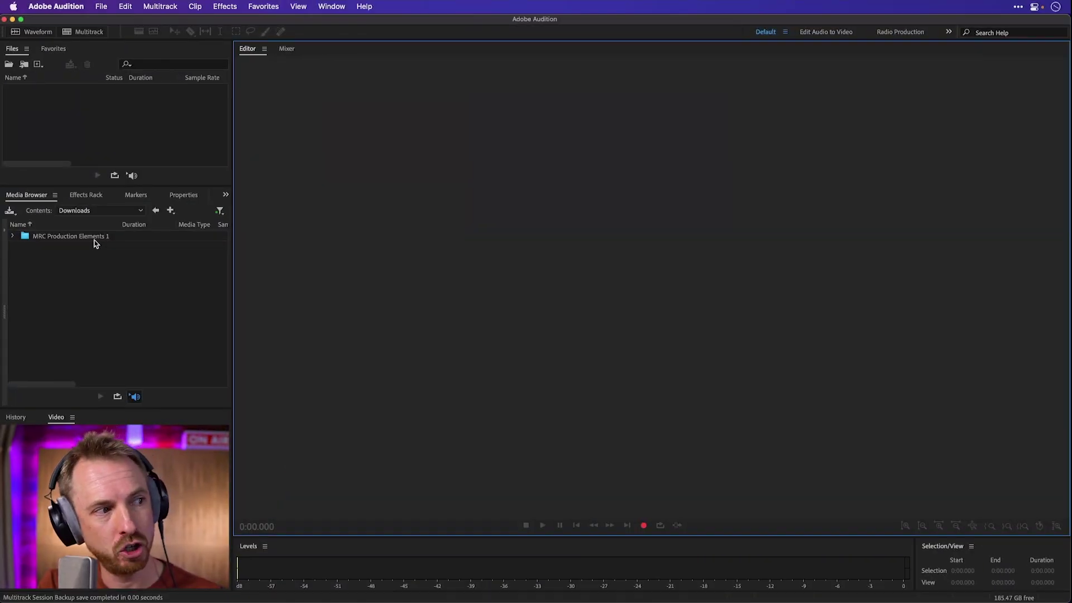
{"action": "double_click", "coordinate": [95, 241]}
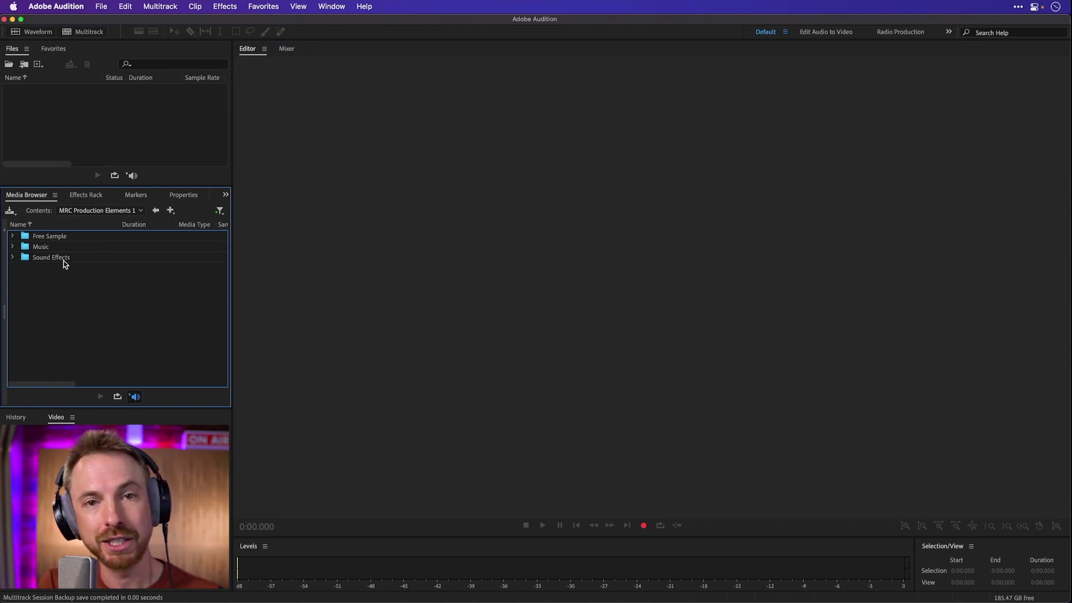
{"action": "double_click", "coordinate": [64, 260]}
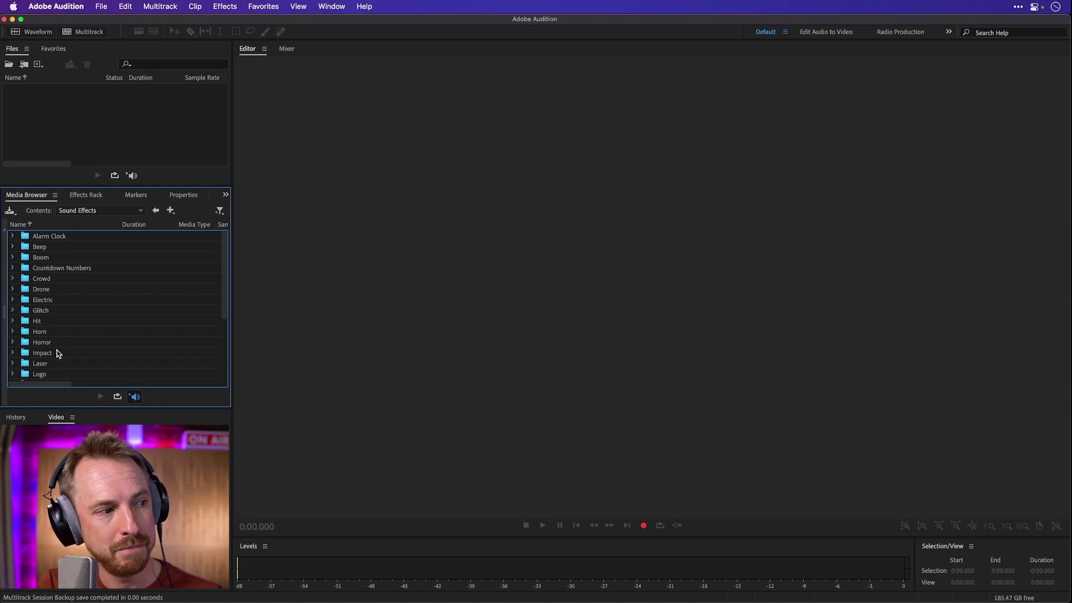
{"action": "scroll", "coordinate": [58, 353], "scroll_direction": "down", "scroll_amount": 5}
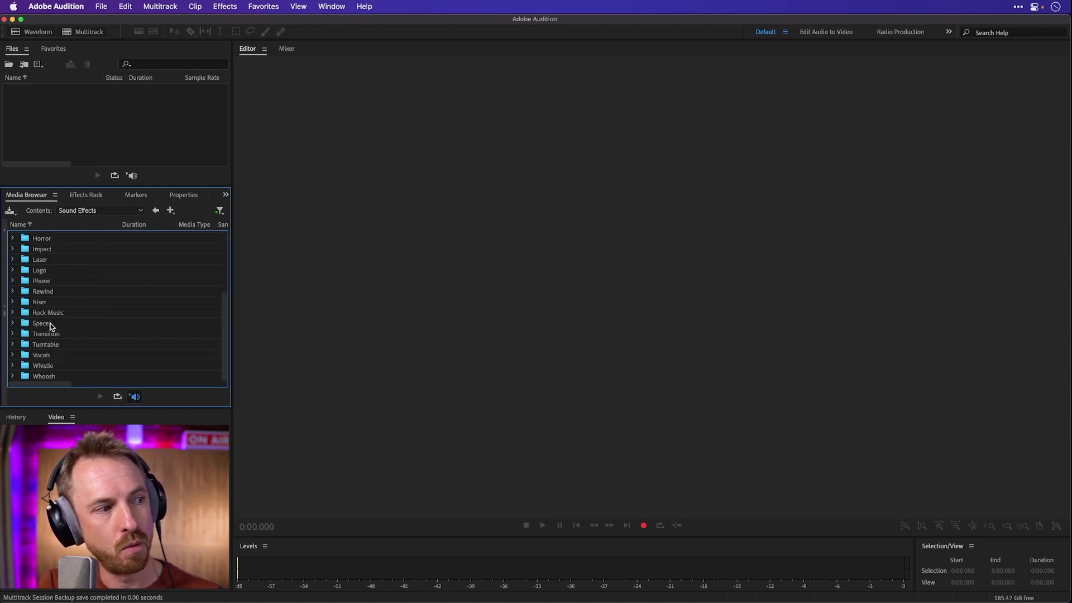
{"action": "double_click", "coordinate": [40, 302]}
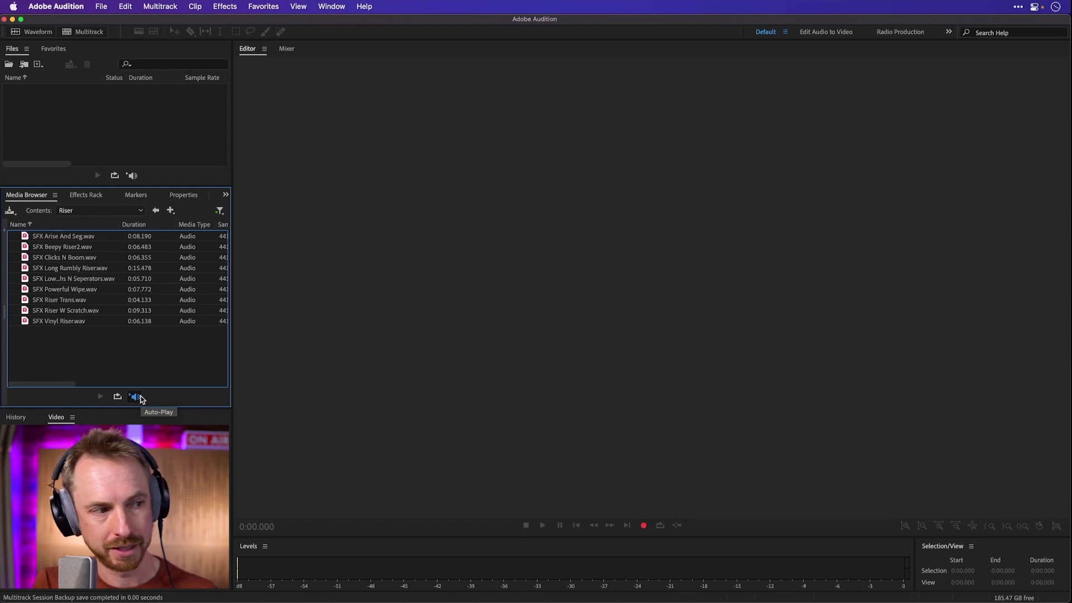
- Turn on Auto-Play and preview the riser clips, ending on SFX Long Rumbly Riser.wav
{"action": "left_click", "coordinate": [108, 300]}
{"action": "left_click", "coordinate": [111, 269]}
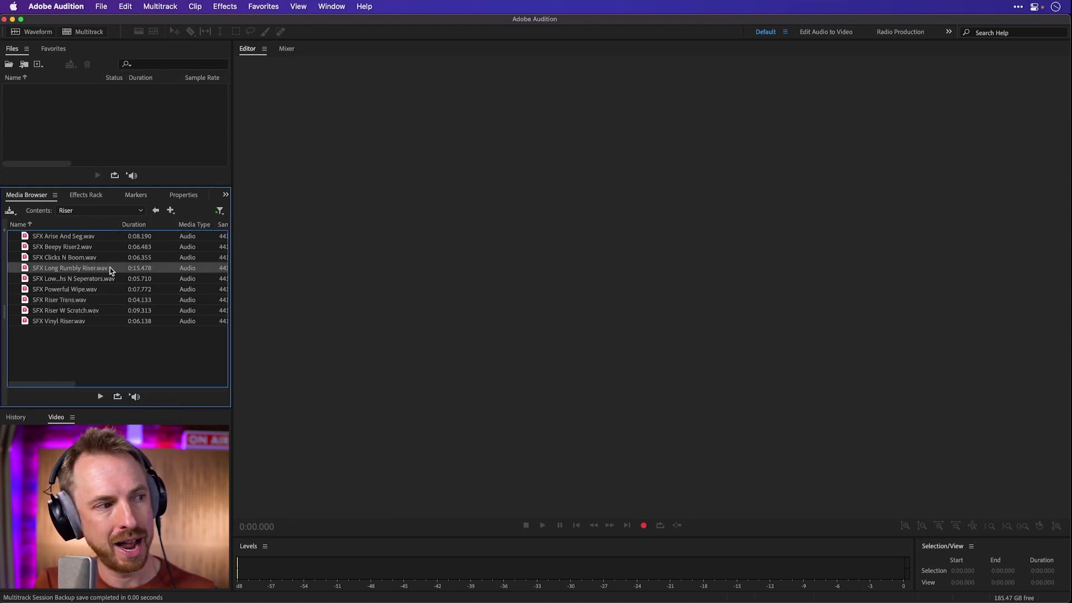
{"action": "left_click", "coordinate": [97, 311]}
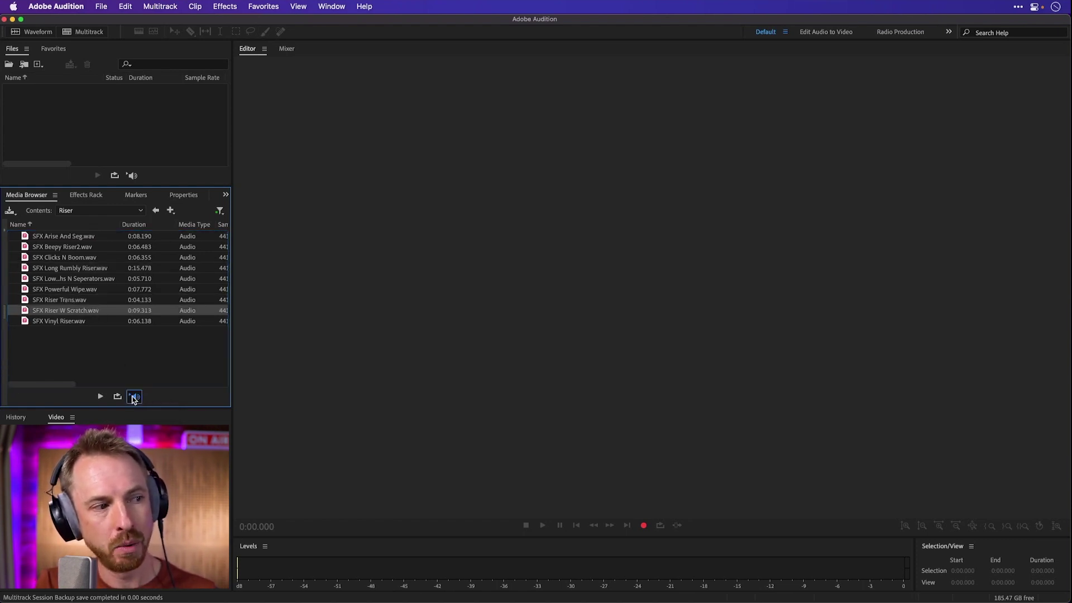
{"action": "left_click", "coordinate": [134, 396]}
{"action": "scroll", "coordinate": [78, 279], "scroll_direction": "right", "scroll_amount": 2}
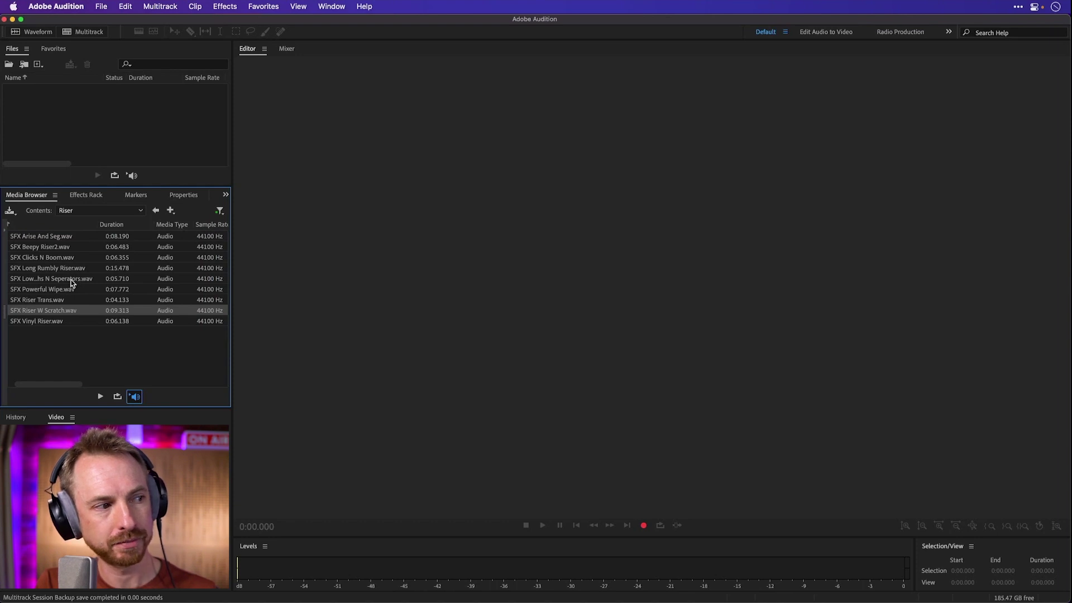
{"action": "left_click", "coordinate": [72, 279]}
{"action": "scroll", "coordinate": [72, 282], "scroll_direction": "left", "scroll_amount": 2}
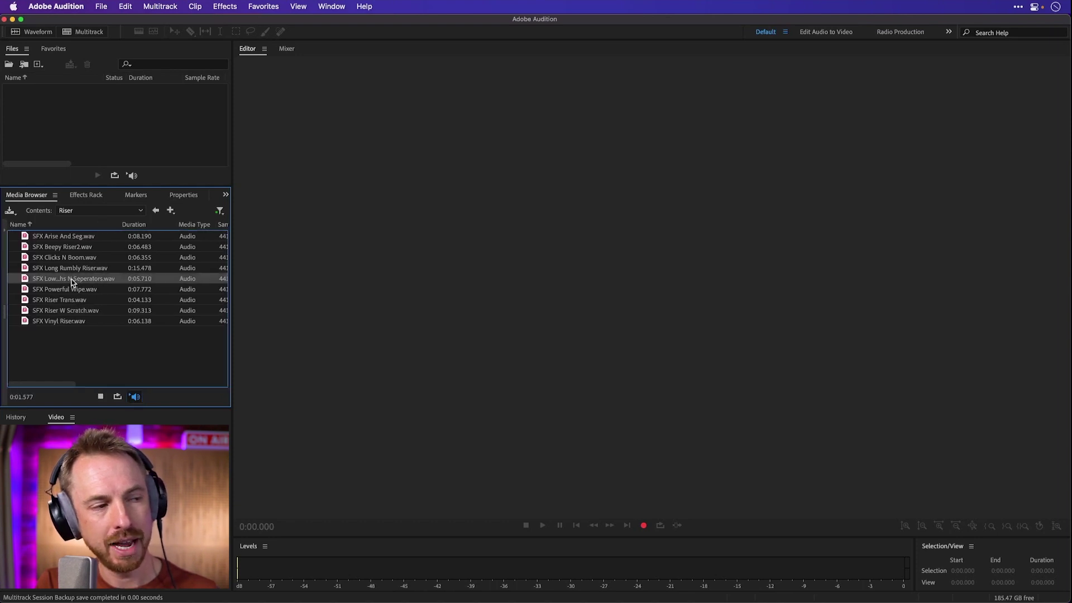
{"action": "left_click", "coordinate": [93, 269]}
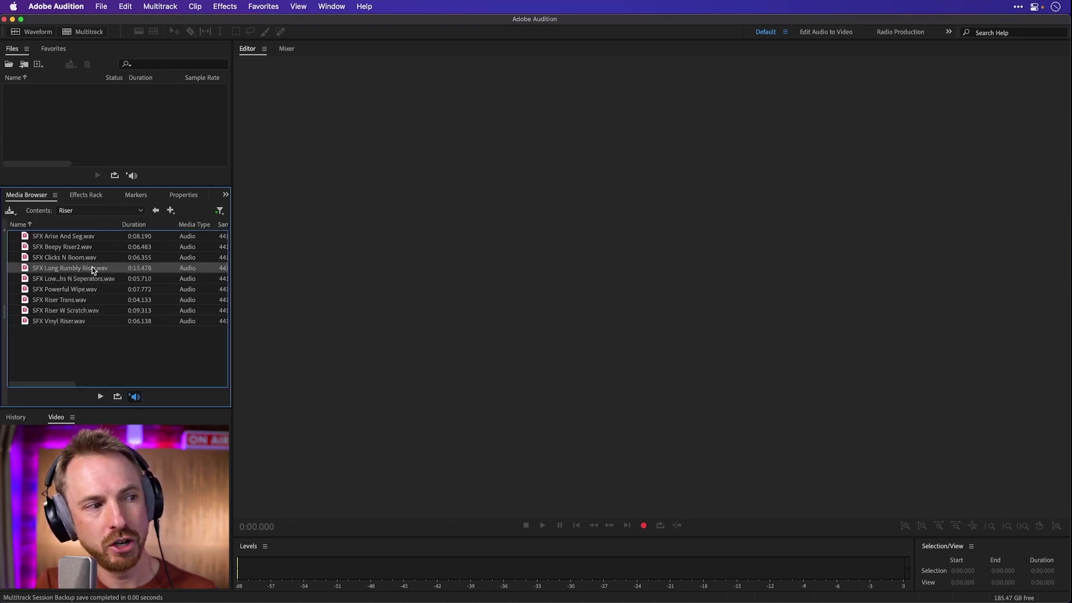
- Open SFX Long Rumbly Riser.wav as a waveform and play it from about 8.8 seconds, then stop
{"action": "left_click_drag", "start_coordinate": [92, 270], "coordinate": [335, 252]}
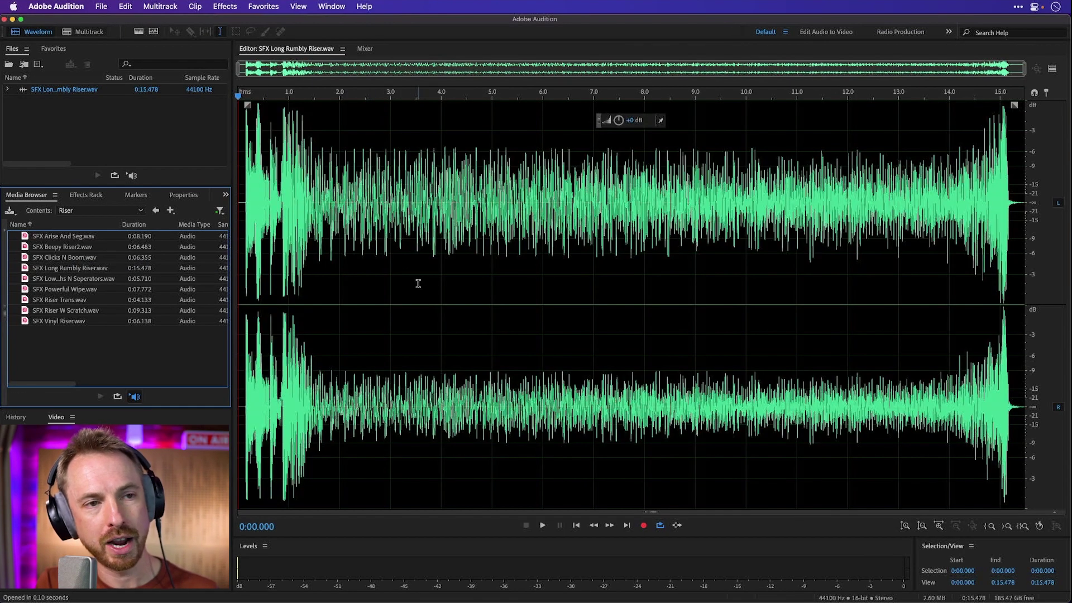
{"action": "left_click", "coordinate": [784, 99]}
{"action": "key", "text": "space"}
{"action": "left_click", "coordinate": [684, 94]}
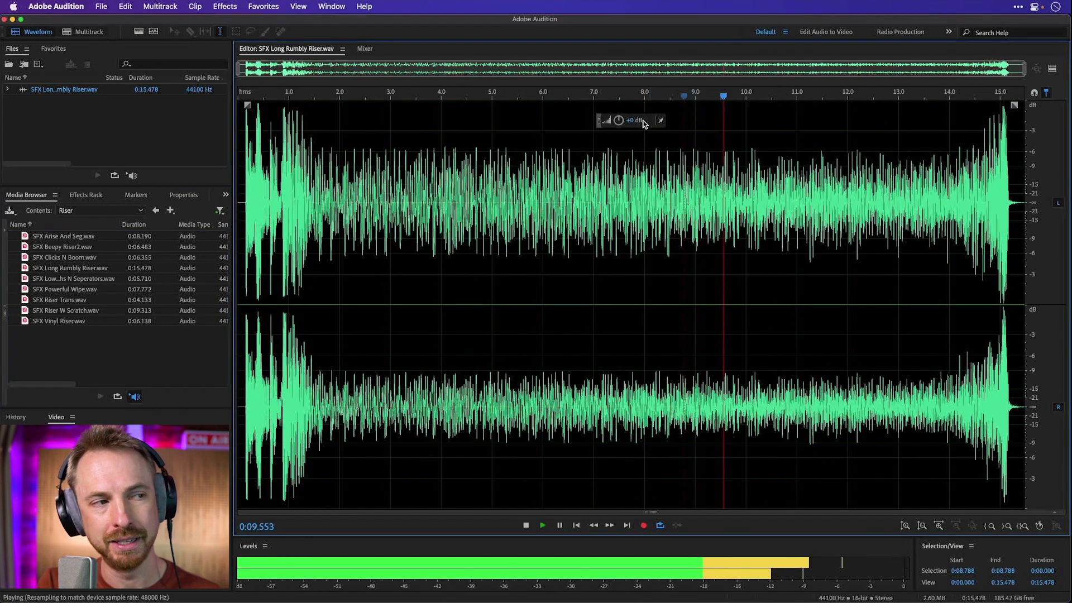
{"action": "key", "text": "space"}
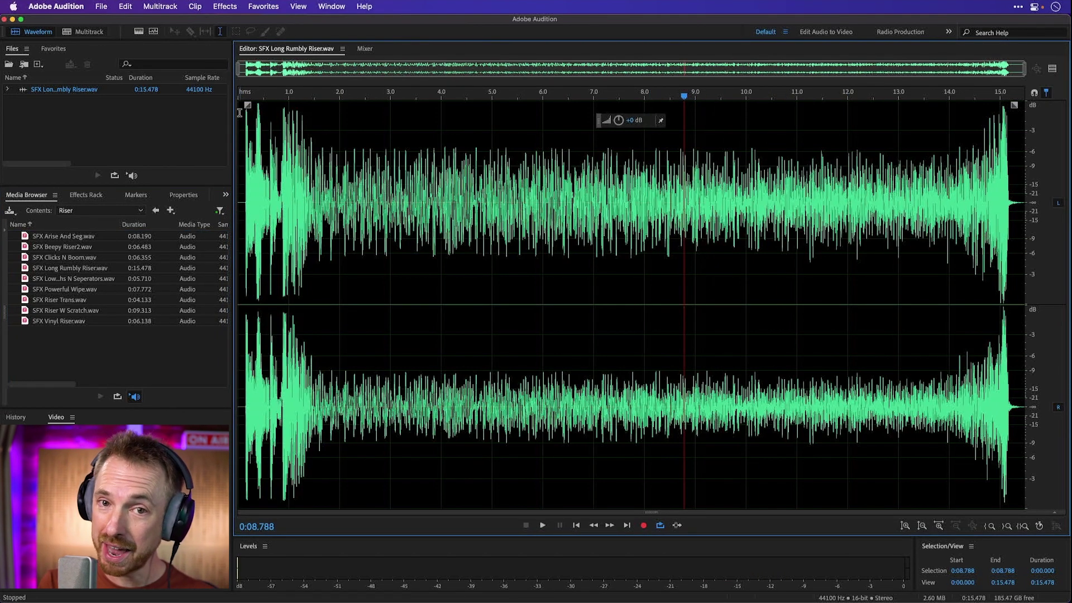
- Create a new multitrack session, Mike.sesx
{"action": "left_click", "coordinate": [81, 34]}
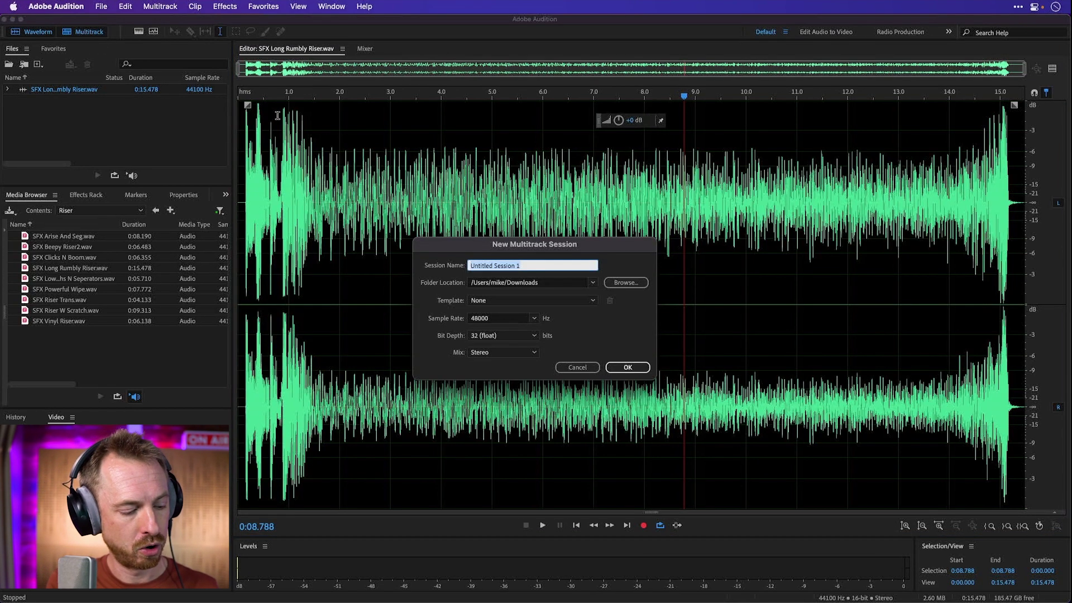
{"action": "type", "text": "Mo"}
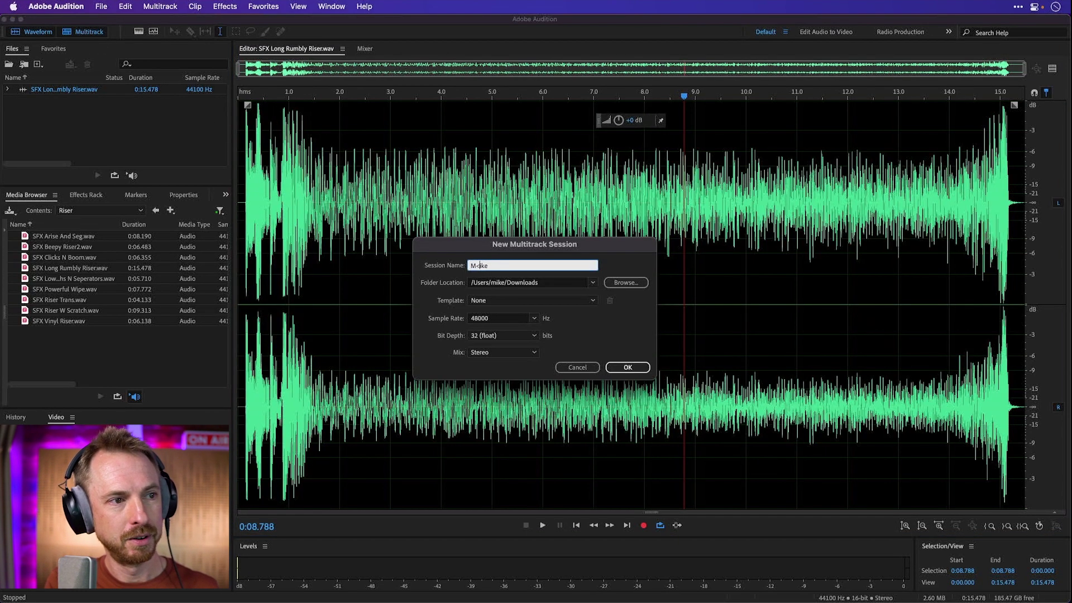
{"action": "key", "text": "Return"}
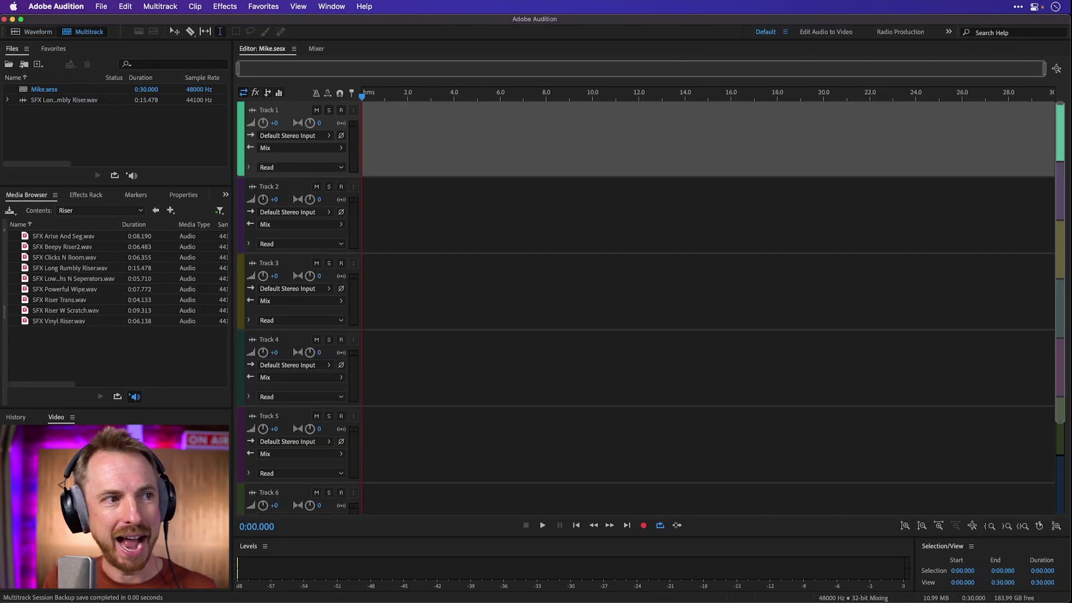
- Place Long Rumbly Riser on Track 1 and Beepy Riser2 on Track 2, converting both to 48000 Hz
{"action": "left_click_drag", "start_coordinate": [96, 100], "coordinate": [352, 147]}
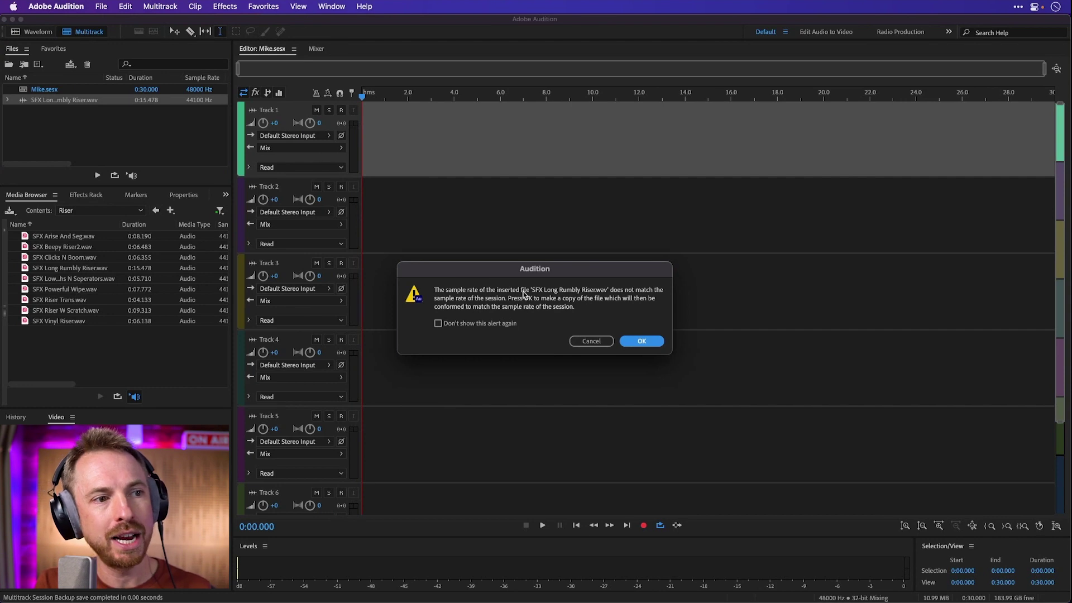
{"action": "left_click", "coordinate": [640, 341]}
{"action": "left_click_drag", "start_coordinate": [61, 246], "coordinate": [433, 239]}
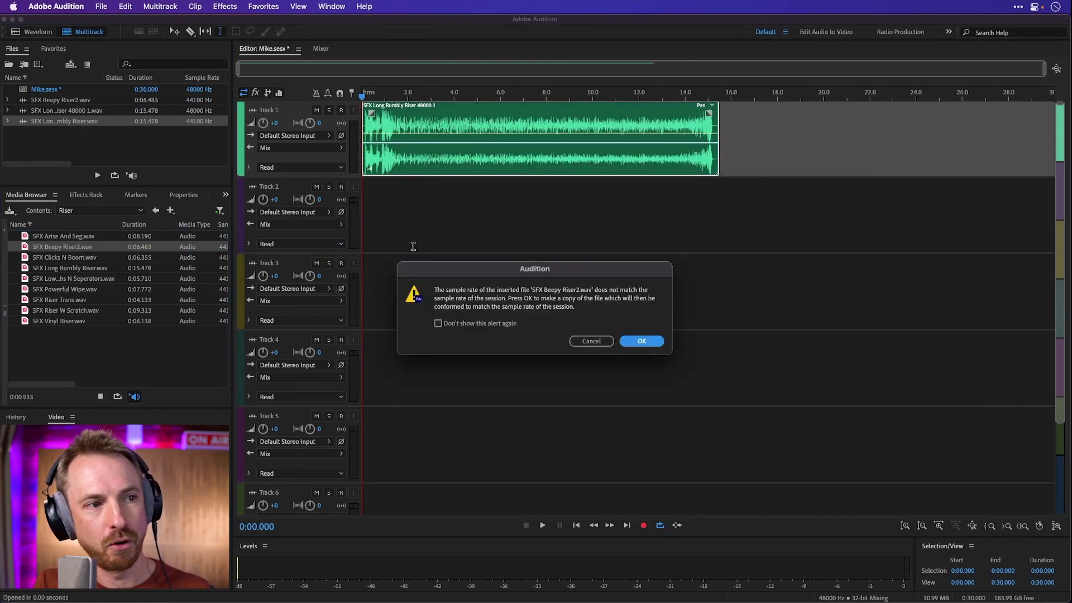
{"action": "left_click", "coordinate": [642, 341]}
{"action": "left_click", "coordinate": [739, 241]}
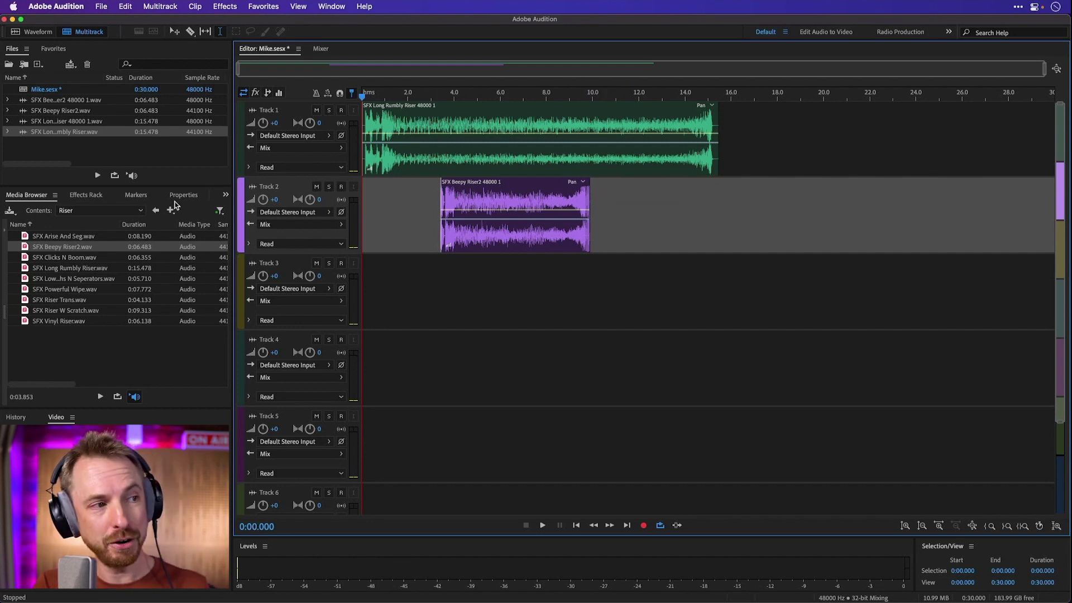
- Go to Music > Dance _ Electronic, widen the name column, and preview 120 BPM - B - BED Martian On Drugs.wav
{"action": "left_click", "coordinate": [156, 210]}
{"action": "scroll", "coordinate": [125, 323], "scroll_direction": "down", "scroll_amount": 5}
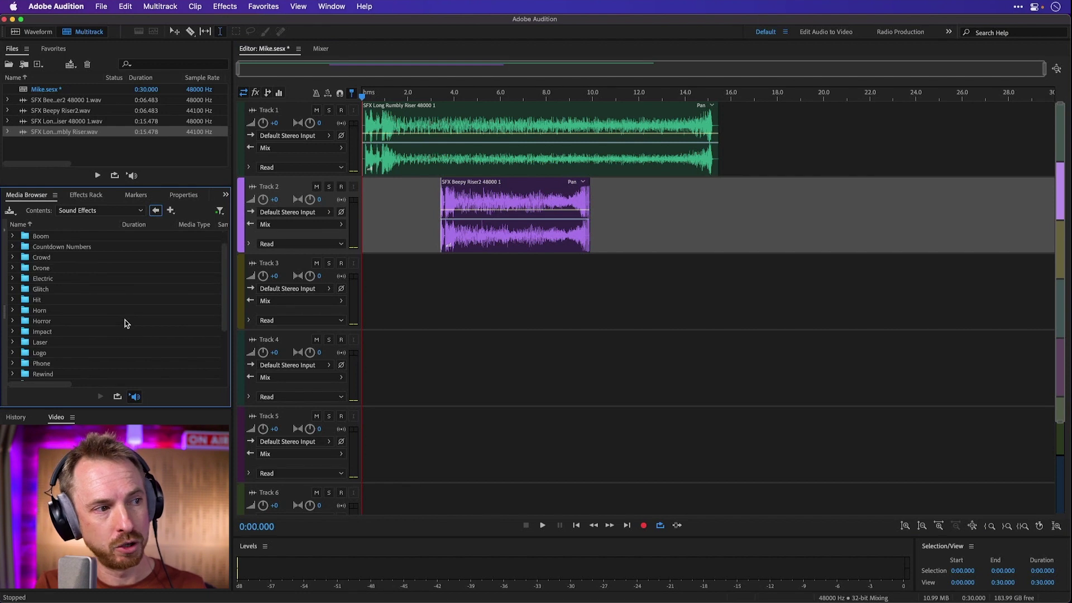
{"action": "left_click", "coordinate": [156, 211]}
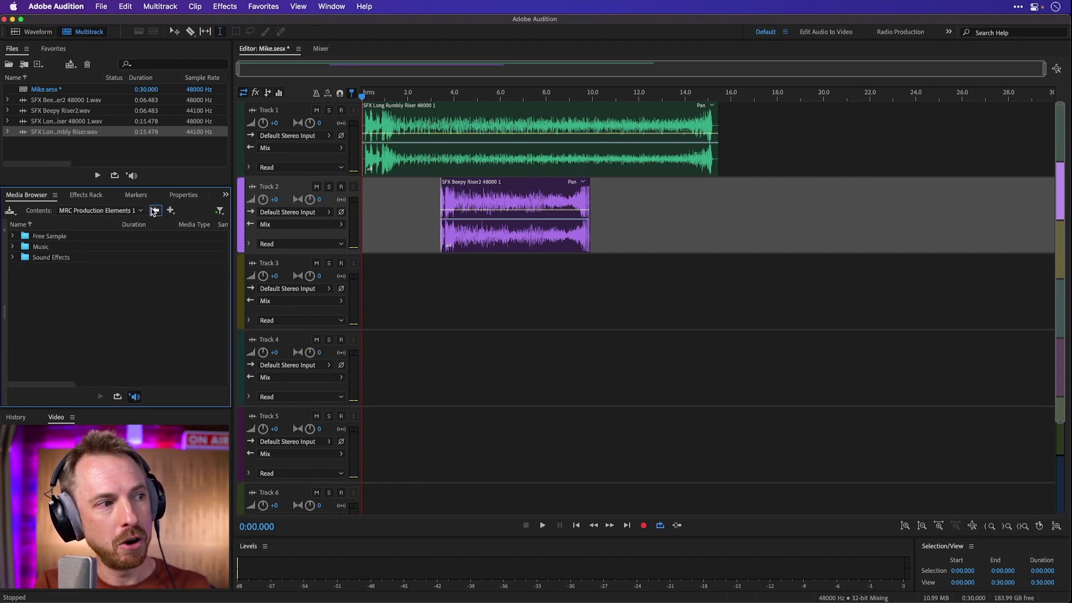
{"action": "double_click", "coordinate": [56, 247]}
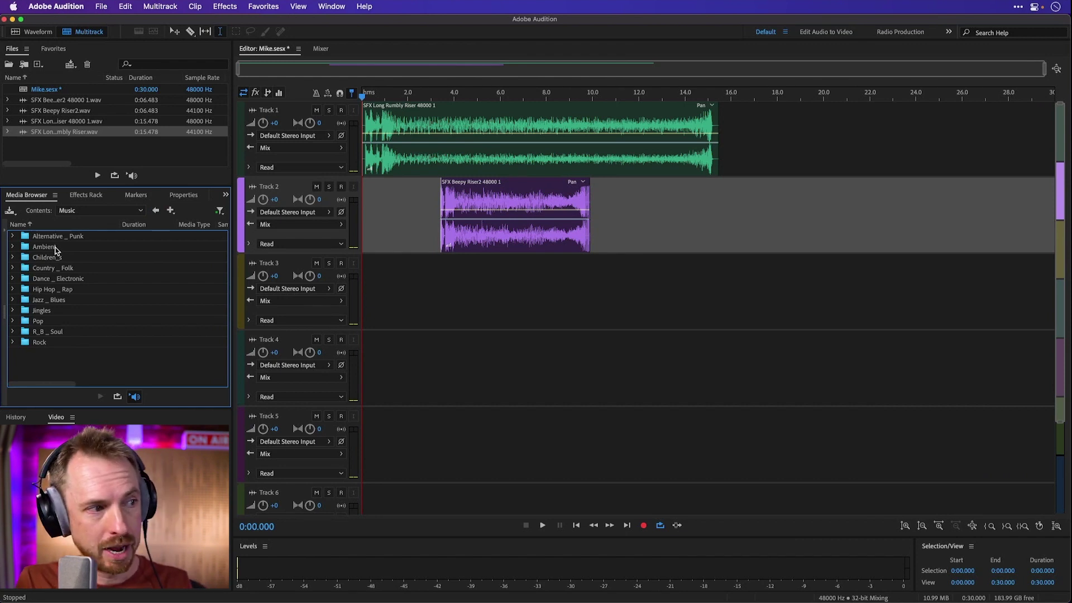
{"action": "double_click", "coordinate": [50, 281]}
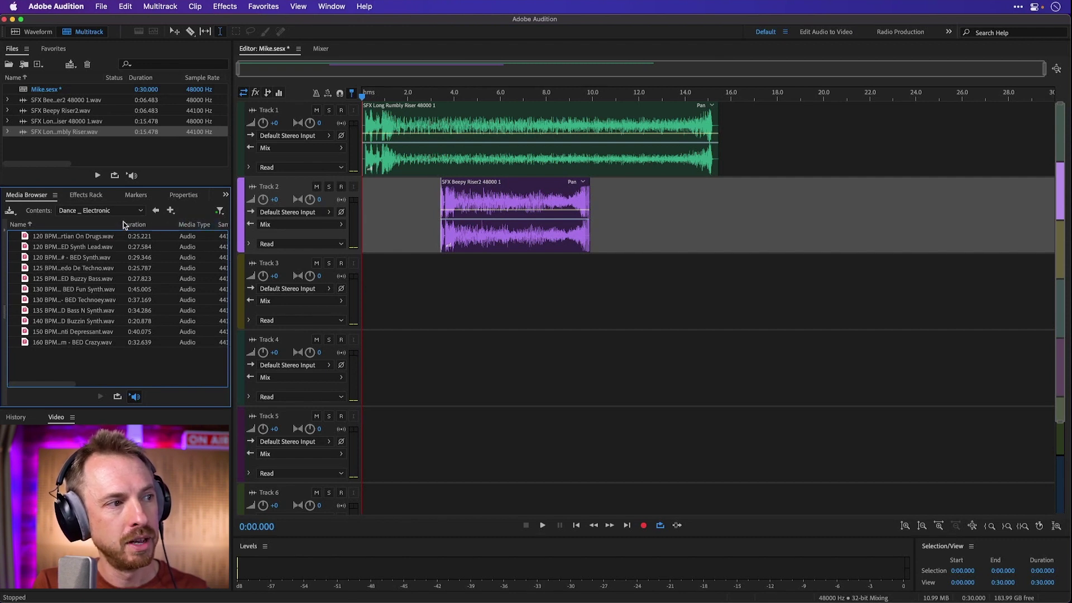
{"action": "left_click_drag", "start_coordinate": [114, 224], "coordinate": [171, 224]}
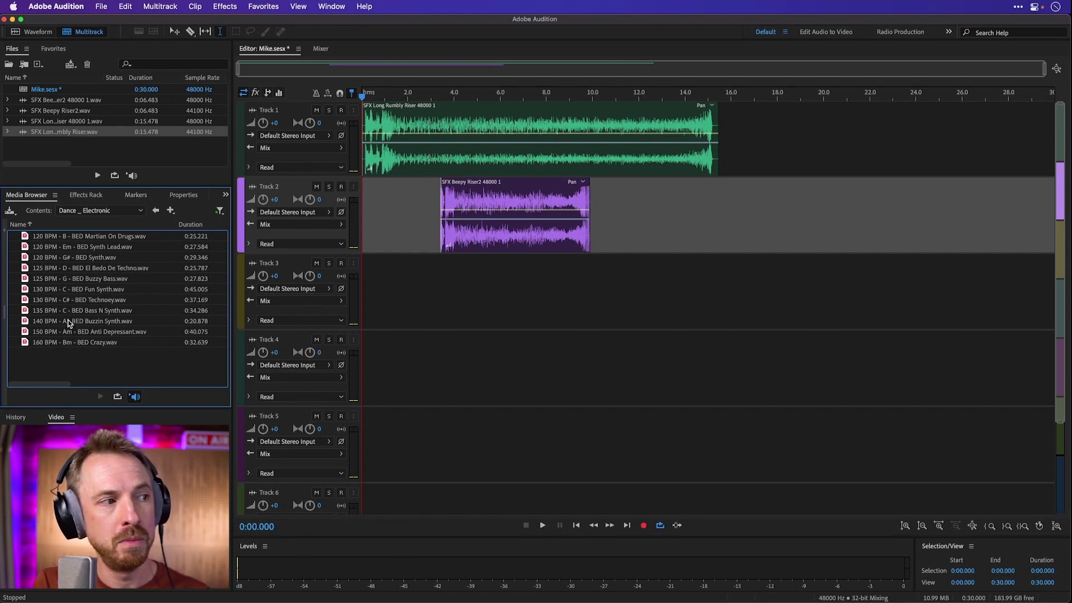
{"action": "left_click", "coordinate": [52, 238]}
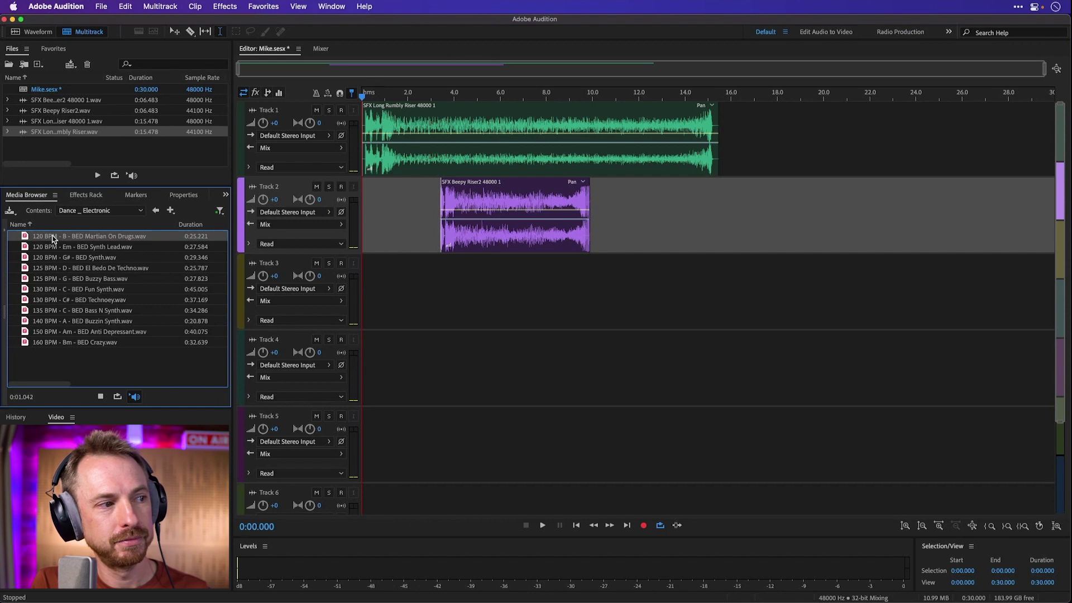
- Add the Martian On Drugs bed to Track 3, converted to the session sample rate, and play it back
{"action": "left_click_drag", "start_coordinate": [52, 238], "coordinate": [366, 284]}
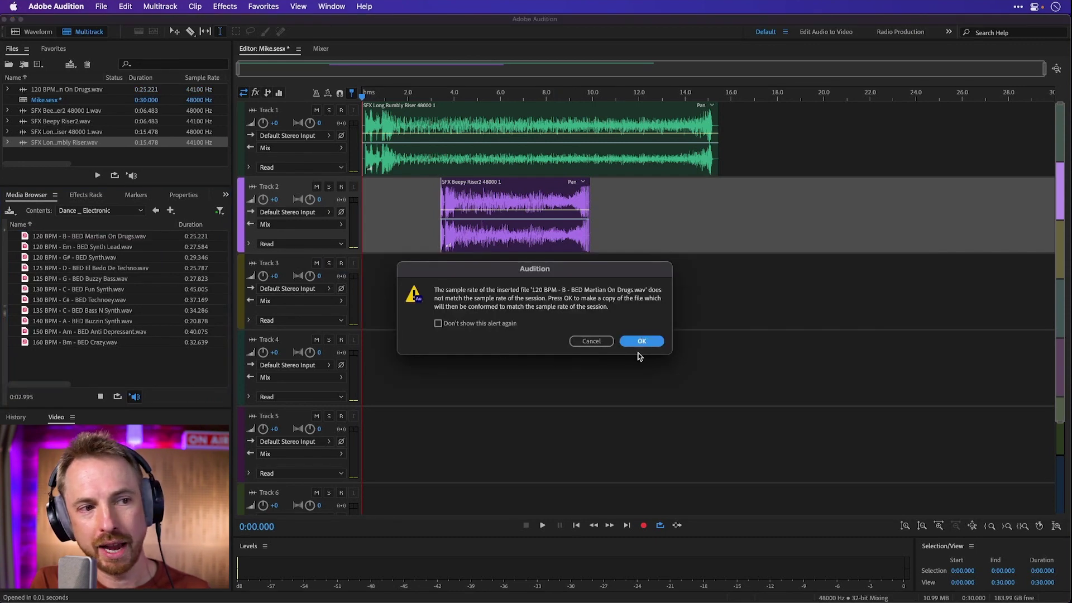
{"action": "left_click", "coordinate": [661, 344]}
{"action": "left_click", "coordinate": [493, 358]}
{"action": "key", "text": "space"}
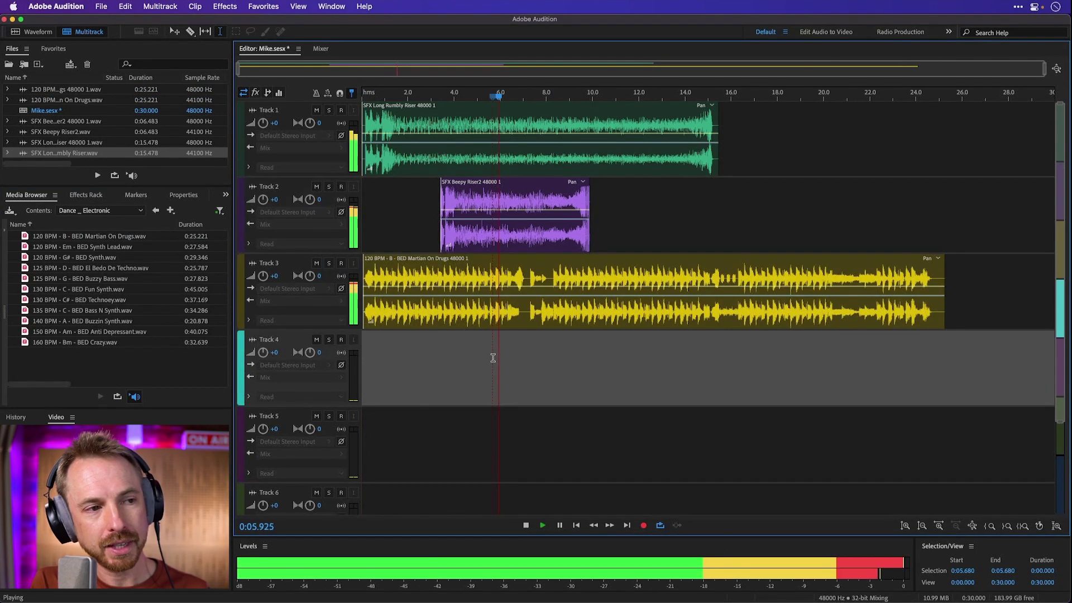
{"action": "key", "text": "space"}
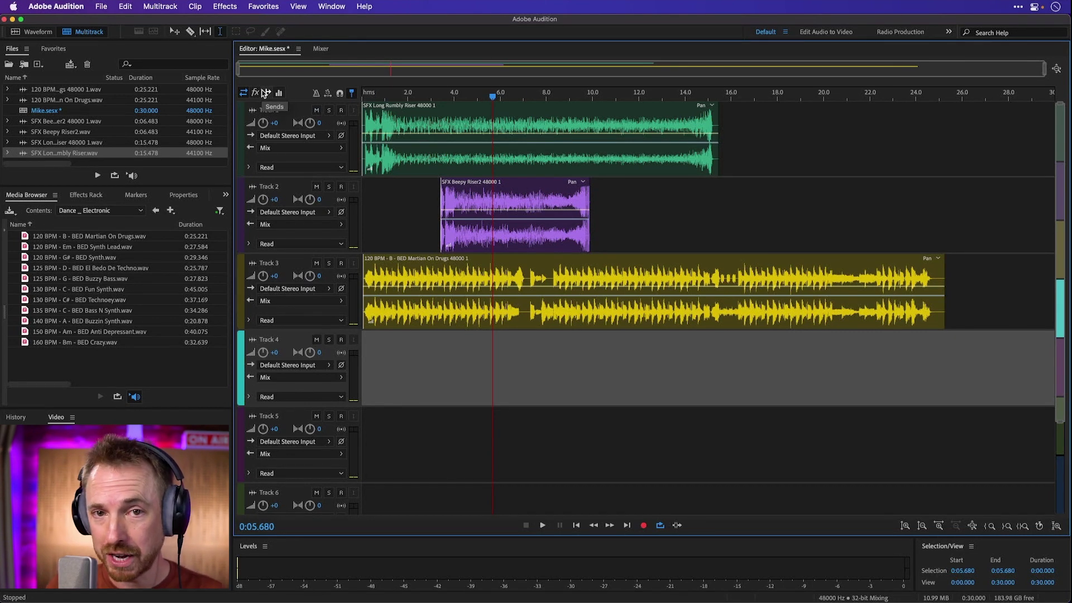
- Save the Mike.sesx session from the File menu
{"action": "left_click", "coordinate": [103, 7]}
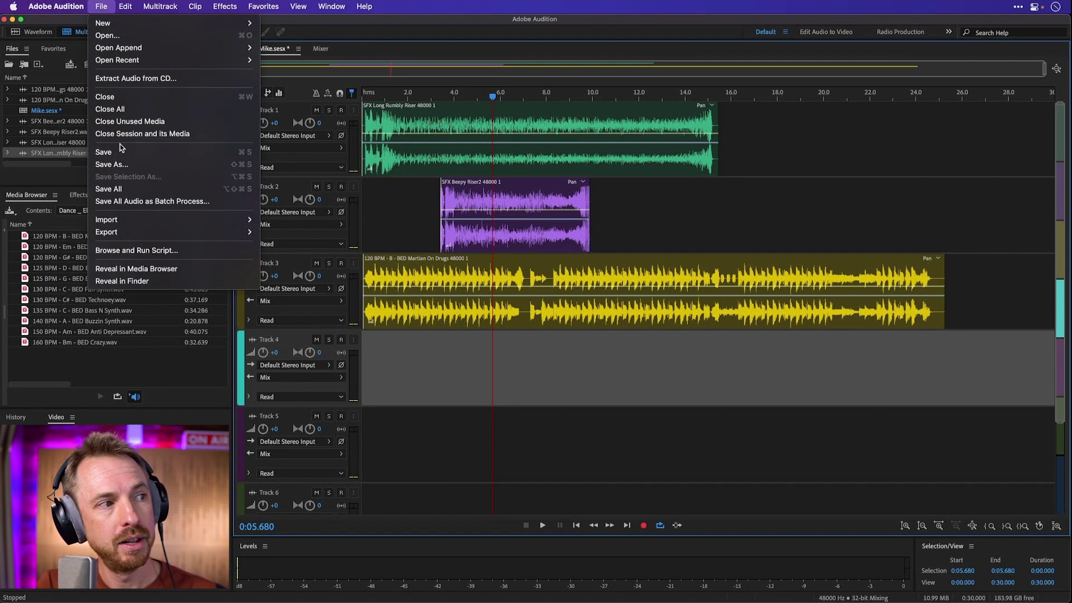
{"action": "left_click", "coordinate": [122, 153]}
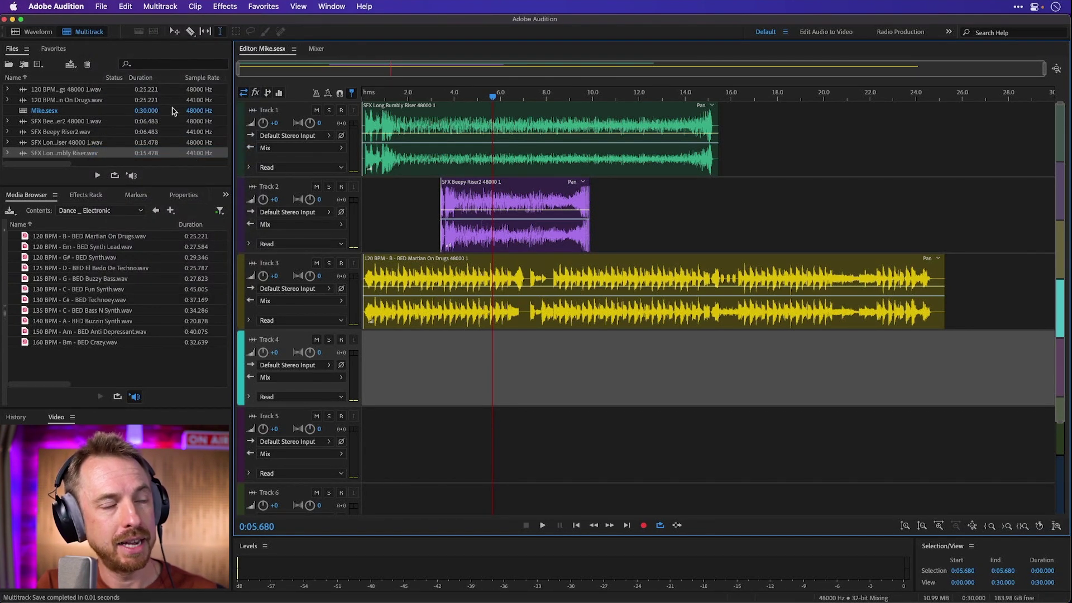
{"action": "left_click", "coordinate": [104, 7]}
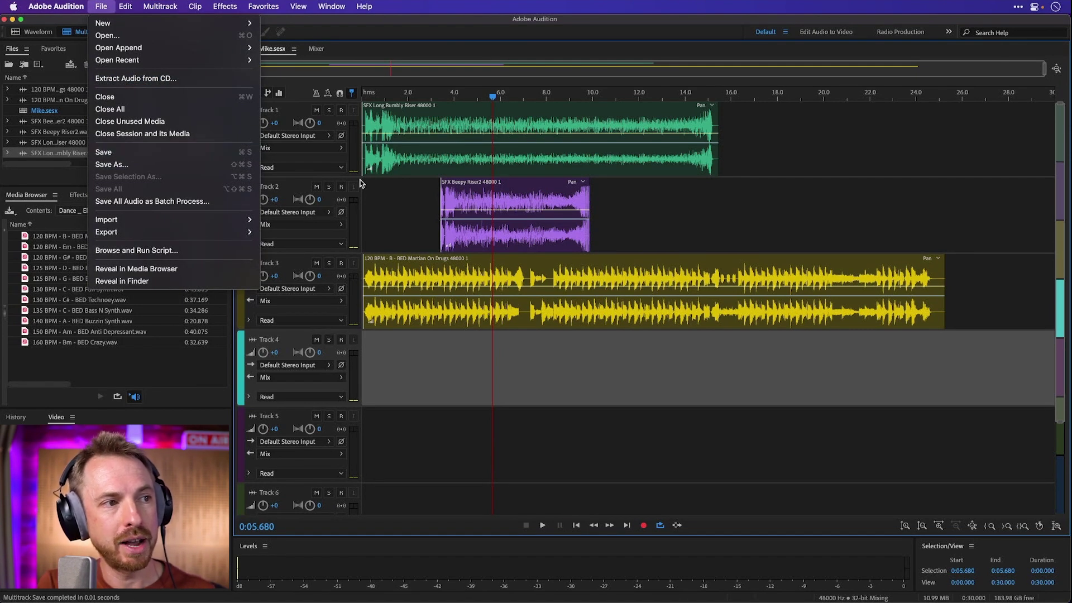
- In a Finder window, check the Mike folder and its Conformed Files subfolder, then return to Downloads
{"action": "left_click", "coordinate": [391, 190]}
{"action": "key", "text": "super+alt+space"}
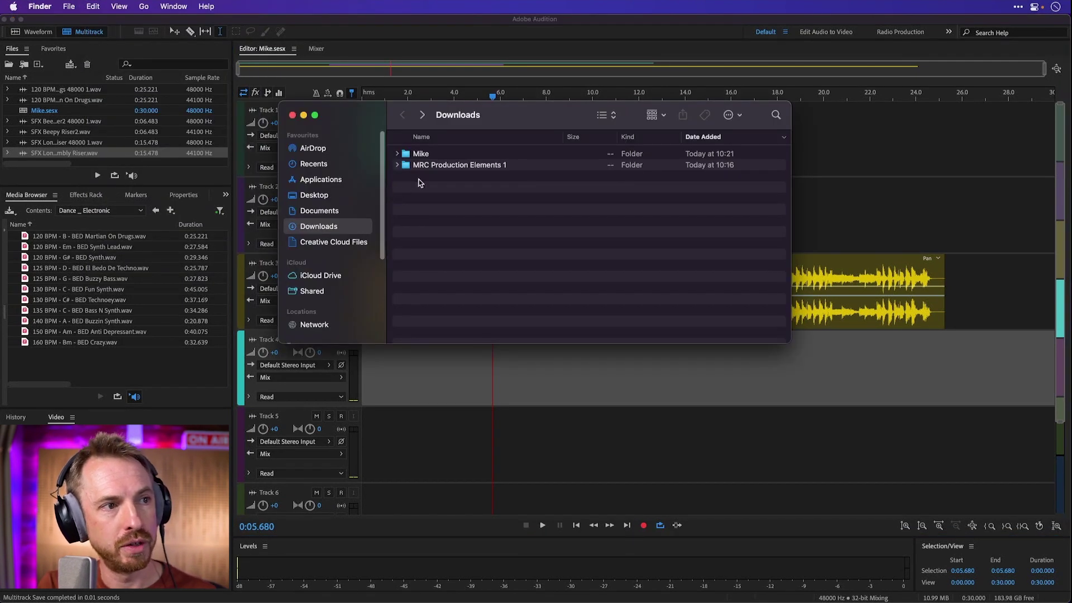
{"action": "double_click", "coordinate": [426, 159]}
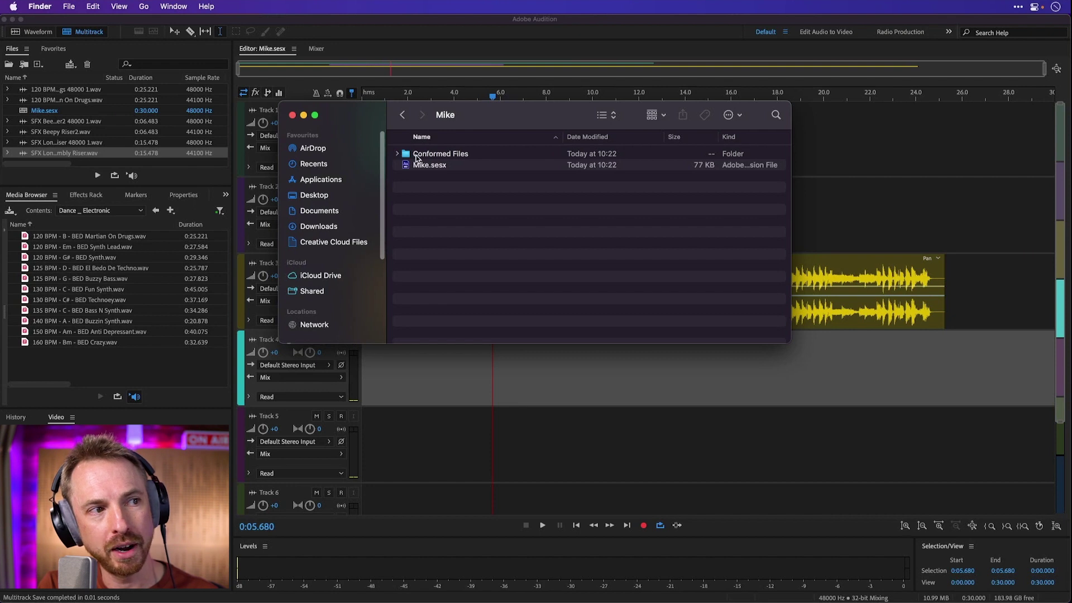
{"action": "double_click", "coordinate": [416, 156]}
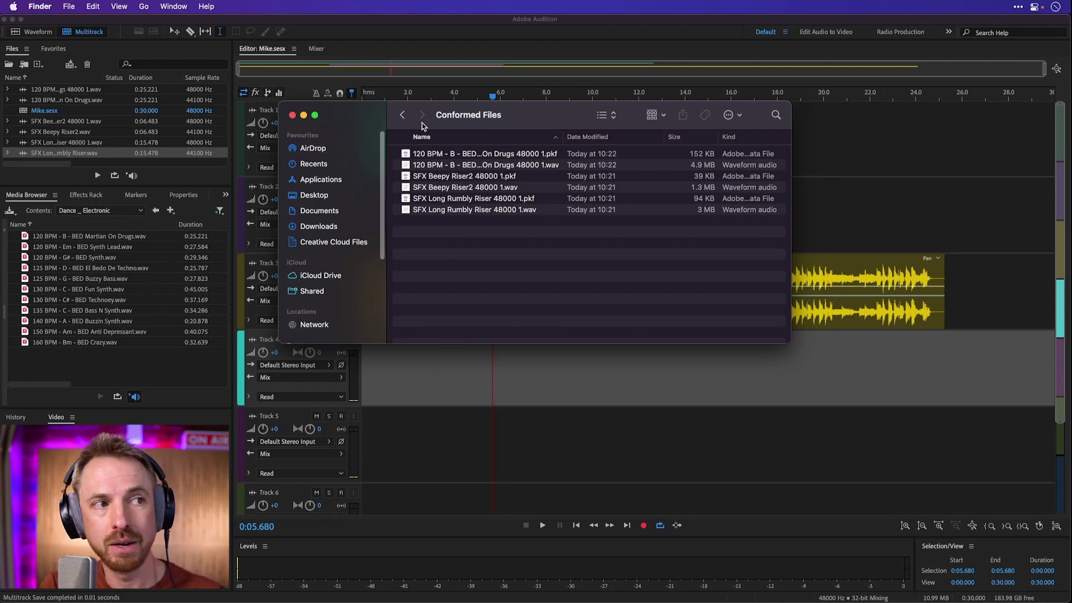
{"action": "left_click", "coordinate": [403, 115]}
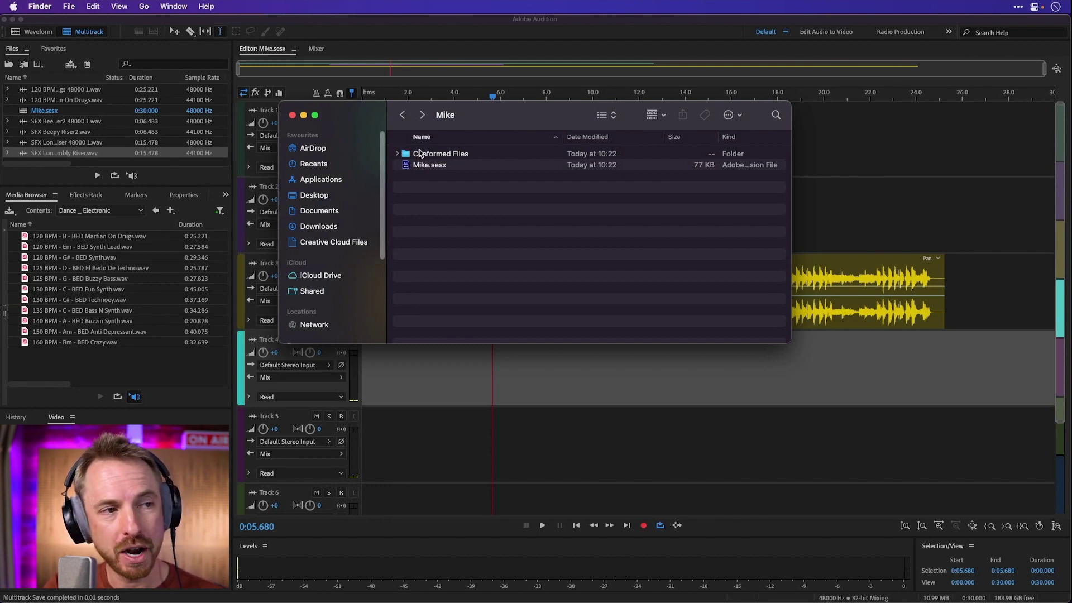
{"action": "left_click", "coordinate": [402, 114]}
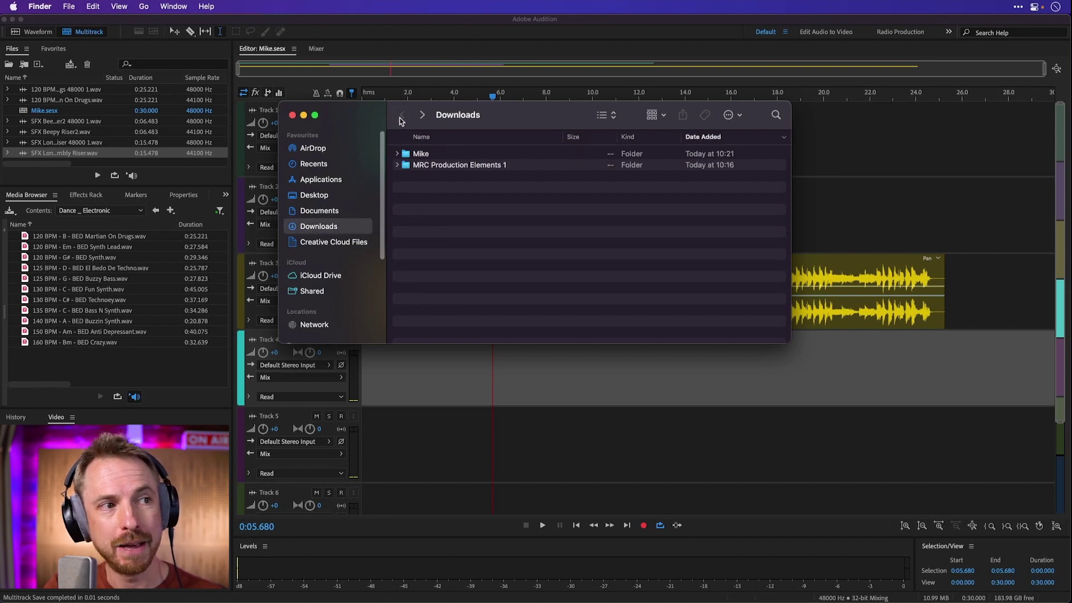
- Create three new folders in Downloads named 01 SFX, 02 Music and 03 Voice
{"action": "right_click", "coordinate": [436, 204]}
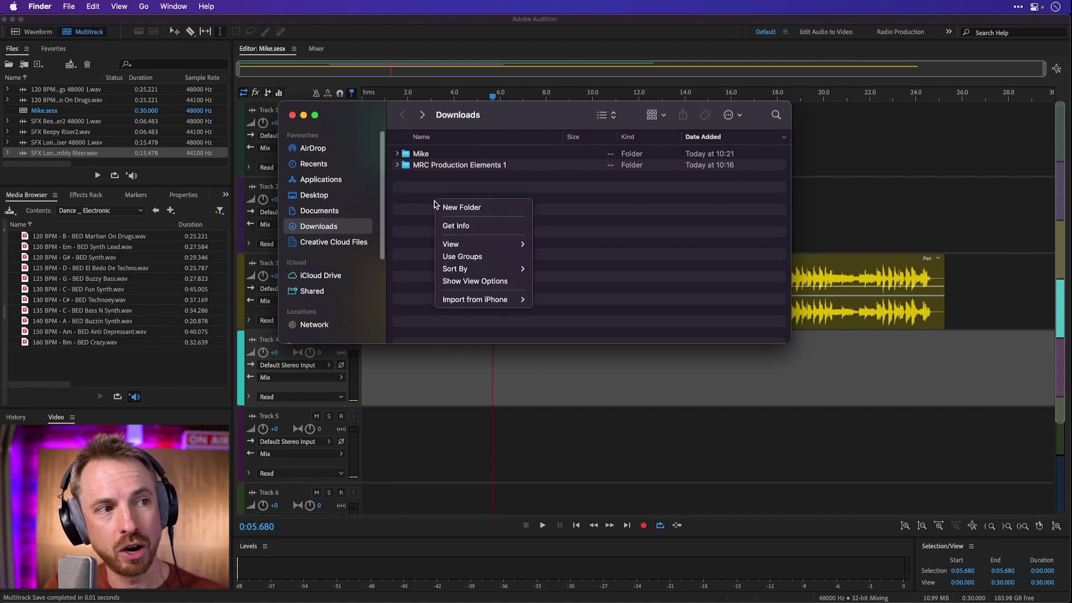
{"action": "left_click", "coordinate": [485, 208]}
{"action": "type", "text": "01"}
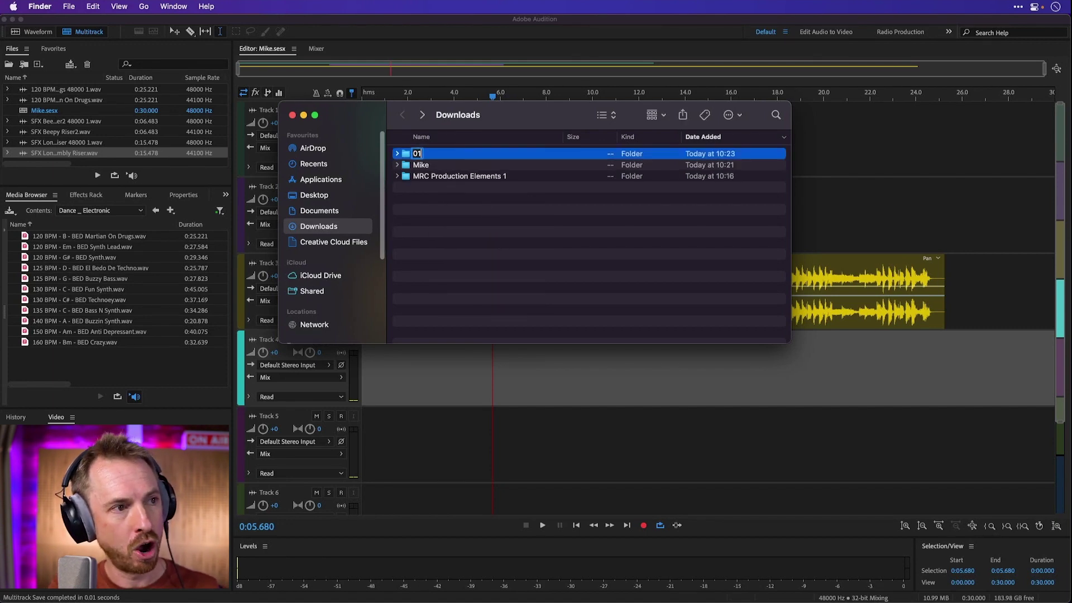
{"action": "type", "text": " SFX"}
{"action": "key", "text": "Return"}
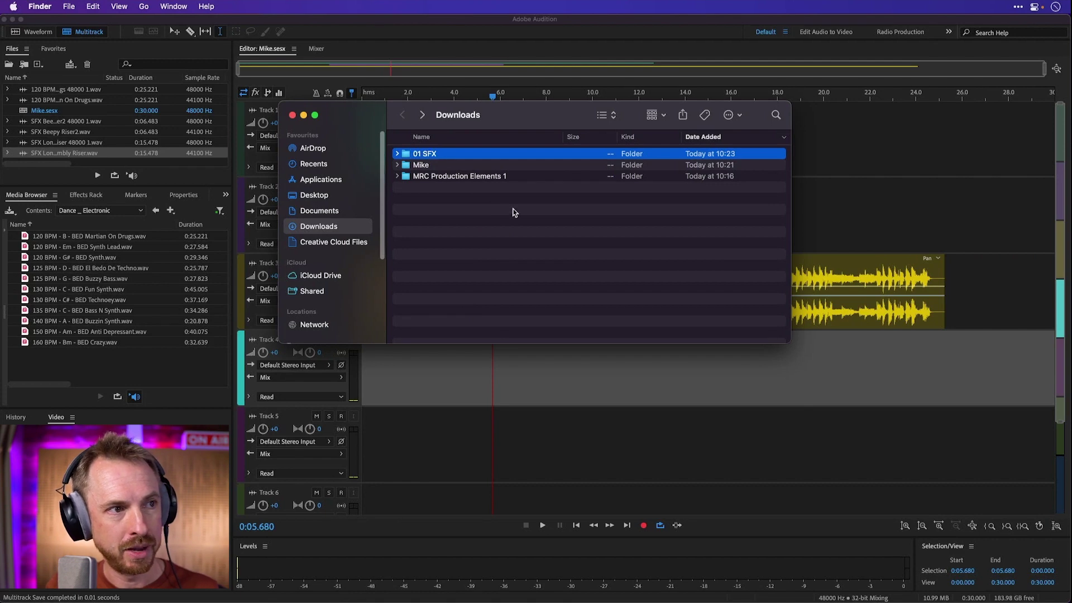
{"action": "right_click", "coordinate": [497, 220]}
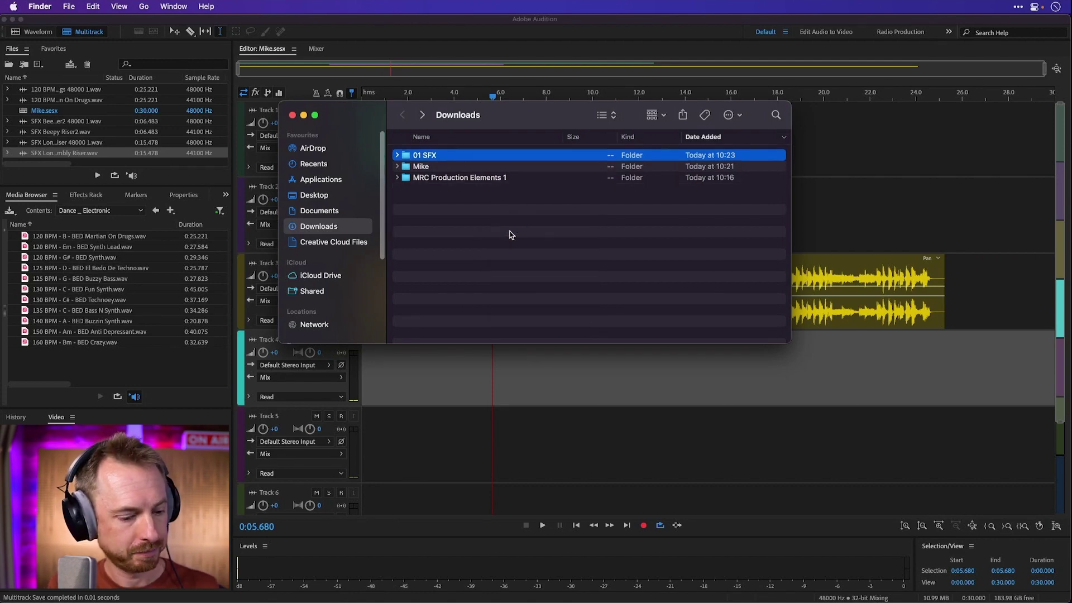
{"action": "type", "text": "02 Music"}
{"action": "key", "text": "Return"}
{"action": "right_click", "coordinate": [519, 220]}
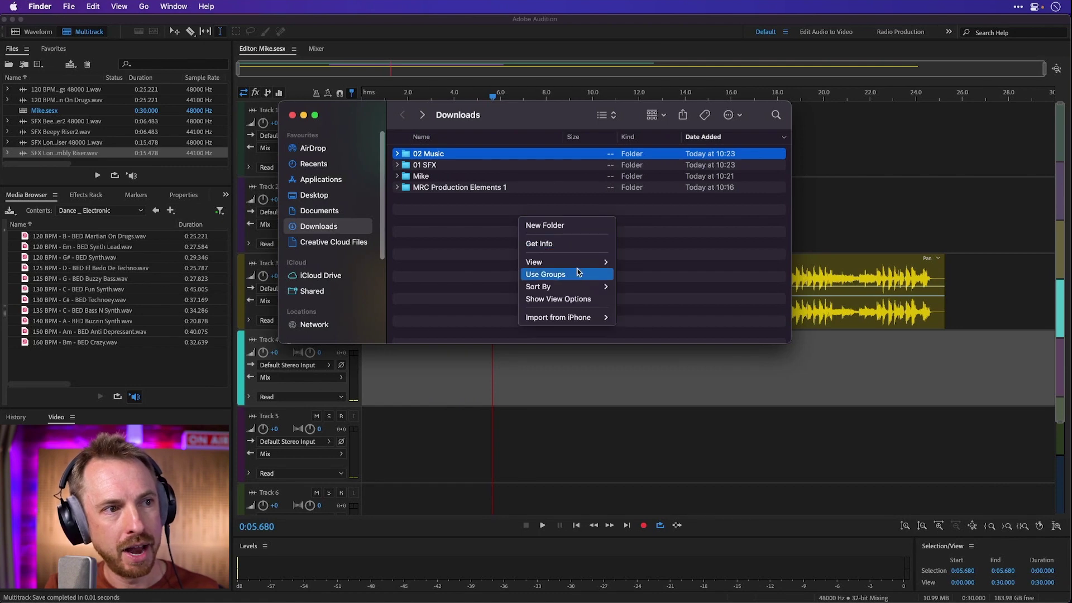
{"action": "left_click", "coordinate": [581, 223]}
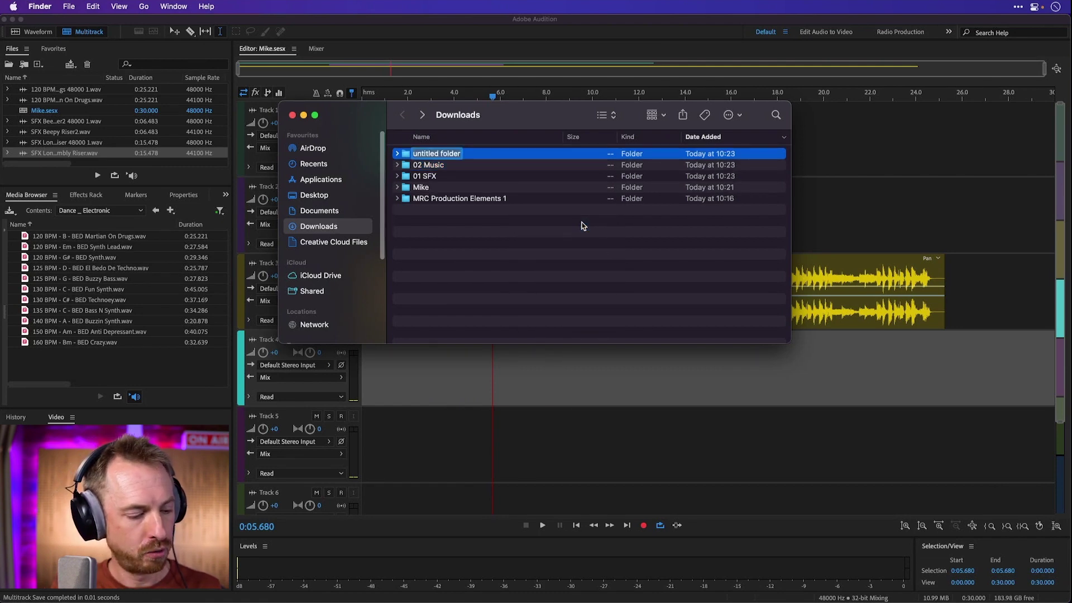
{"action": "type", "text": "03 Voice"}
{"action": "key", "text": "Return"}
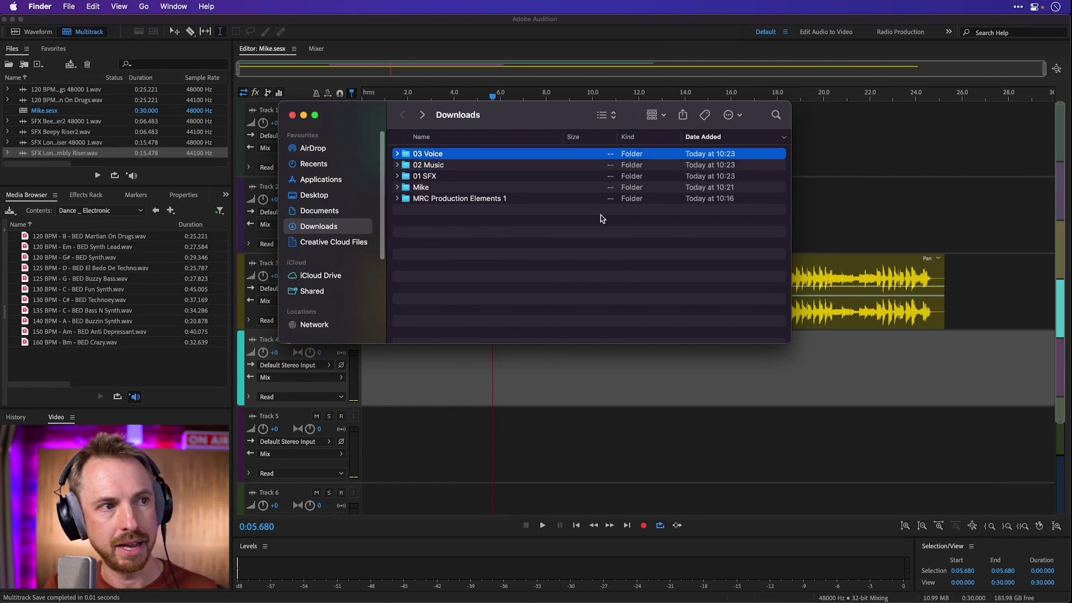
- Create a Mike Podcast folder and select the three numbered folders together
{"action": "right_click", "coordinate": [523, 244]}
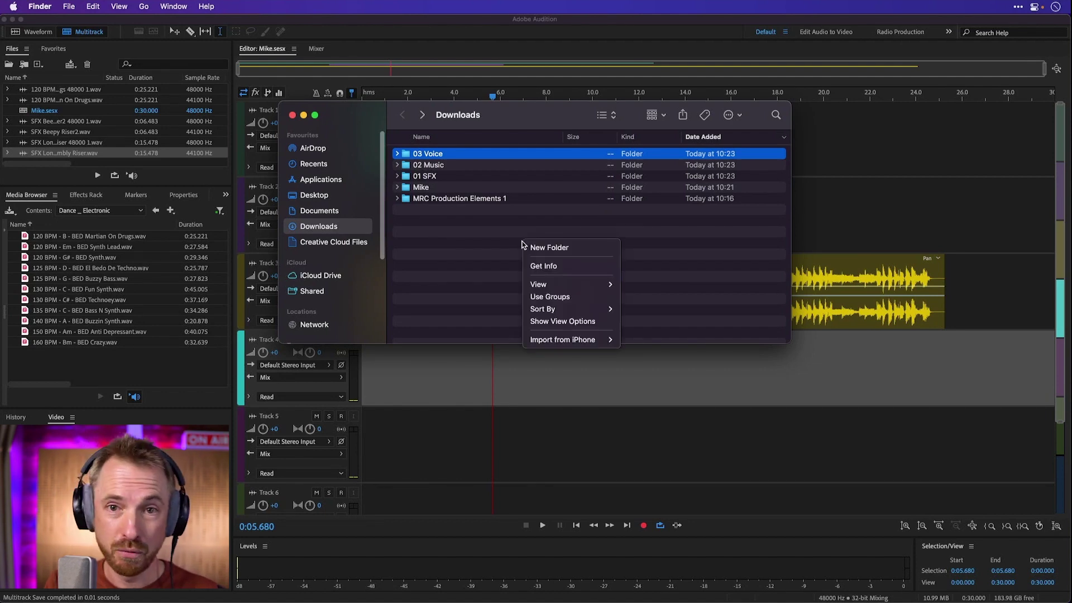
{"action": "left_click", "coordinate": [581, 252]}
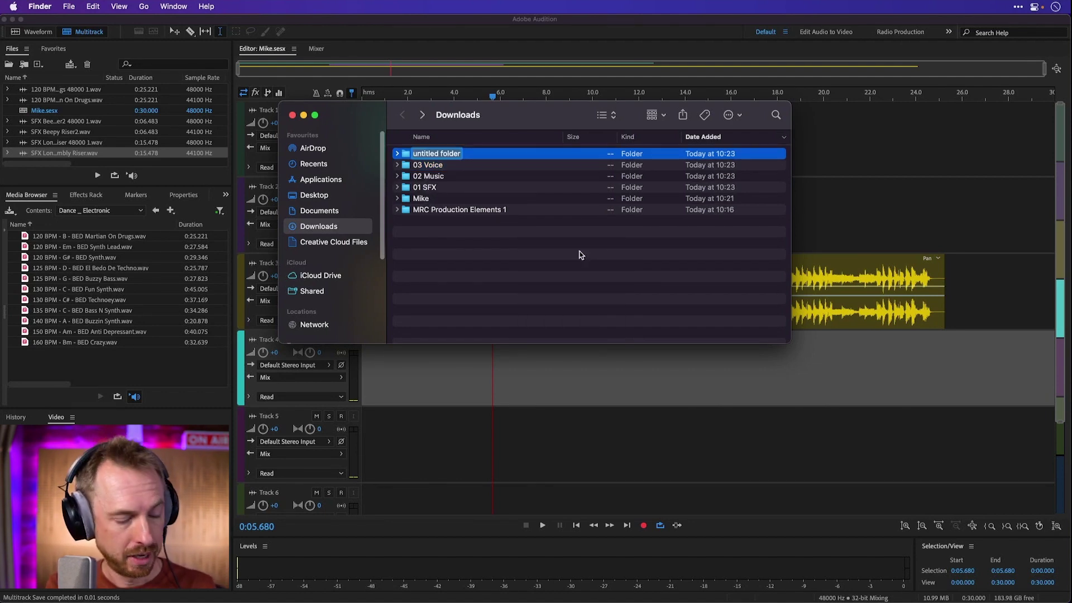
{"action": "type", "text": "Mike Podcast"}
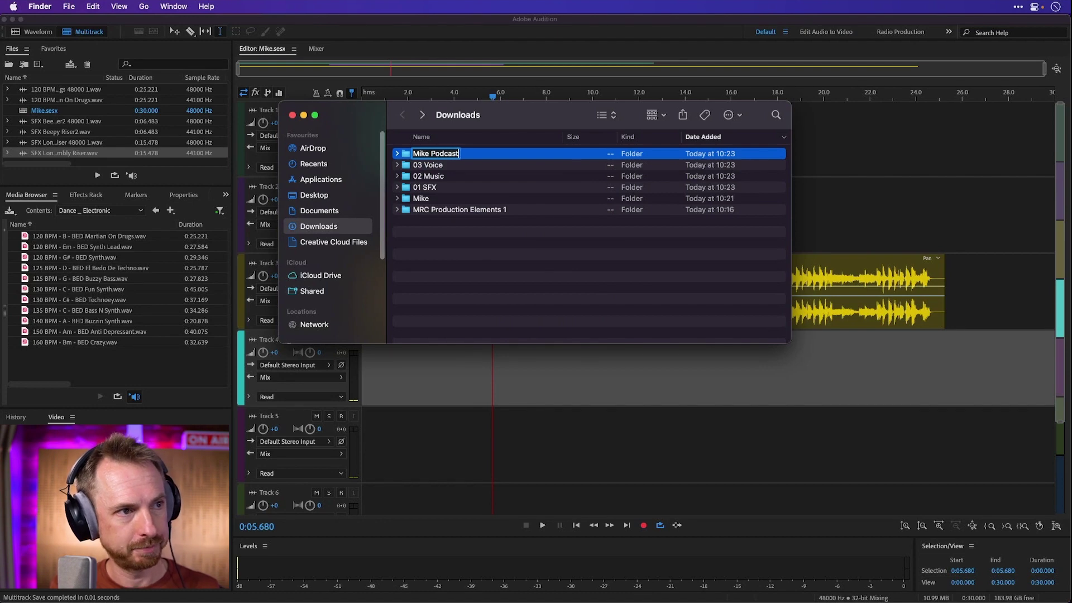
{"action": "key", "text": "Return"}
{"action": "left_click", "coordinate": [449, 190]}
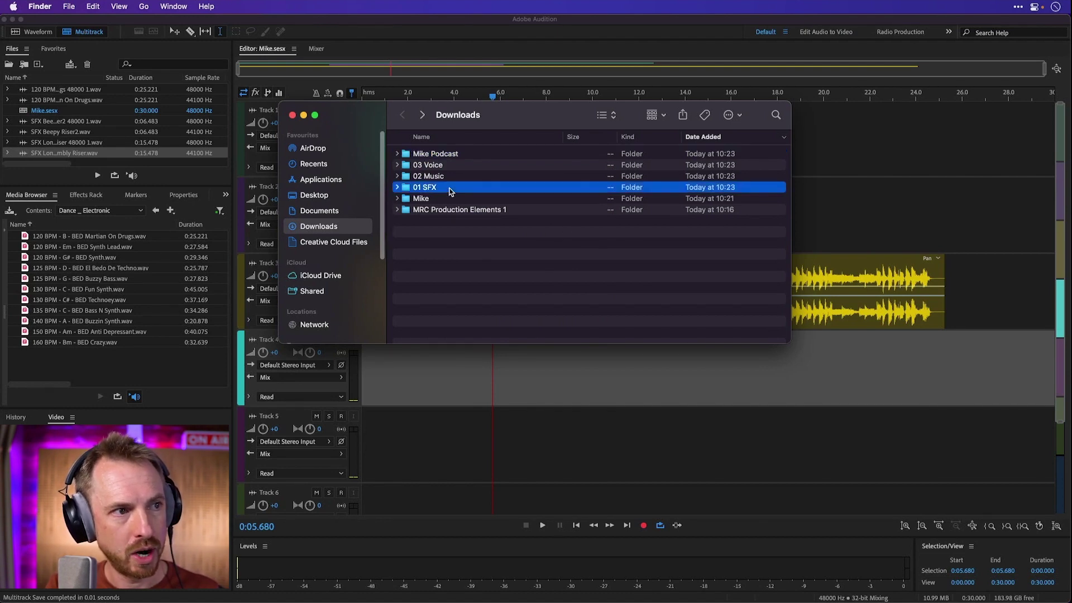
{"action": "left_click", "coordinate": [441, 165], "text": "shift"}
- Move the numbered folders into Mike Podcast and copy the Electric sound effects from SFX Phraser With Shock through SFX Static
{"action": "left_click_drag", "start_coordinate": [441, 169], "coordinate": [445, 160]}
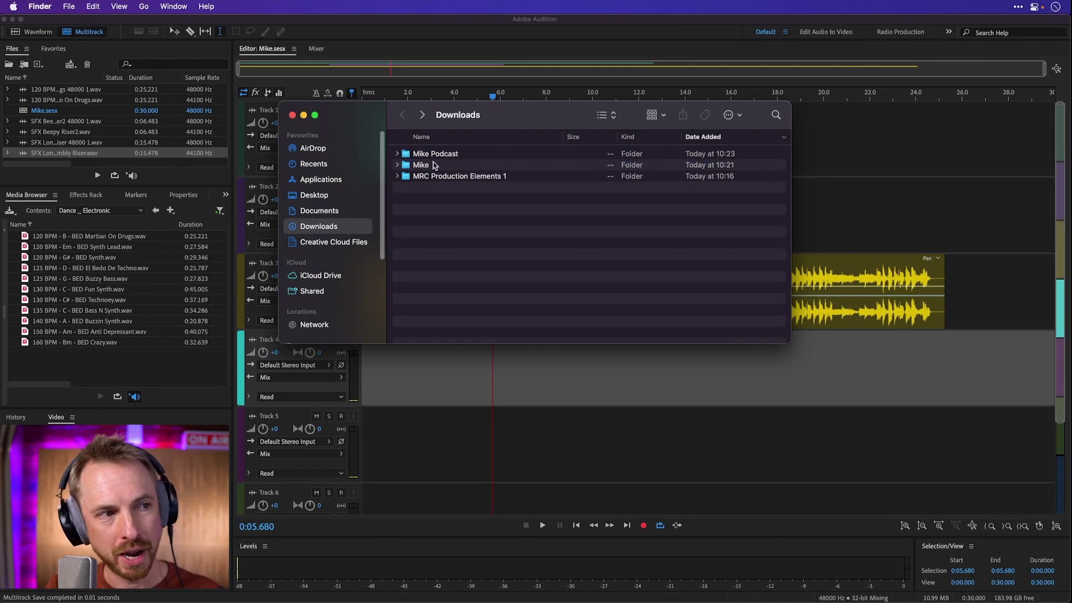
{"action": "double_click", "coordinate": [433, 176]}
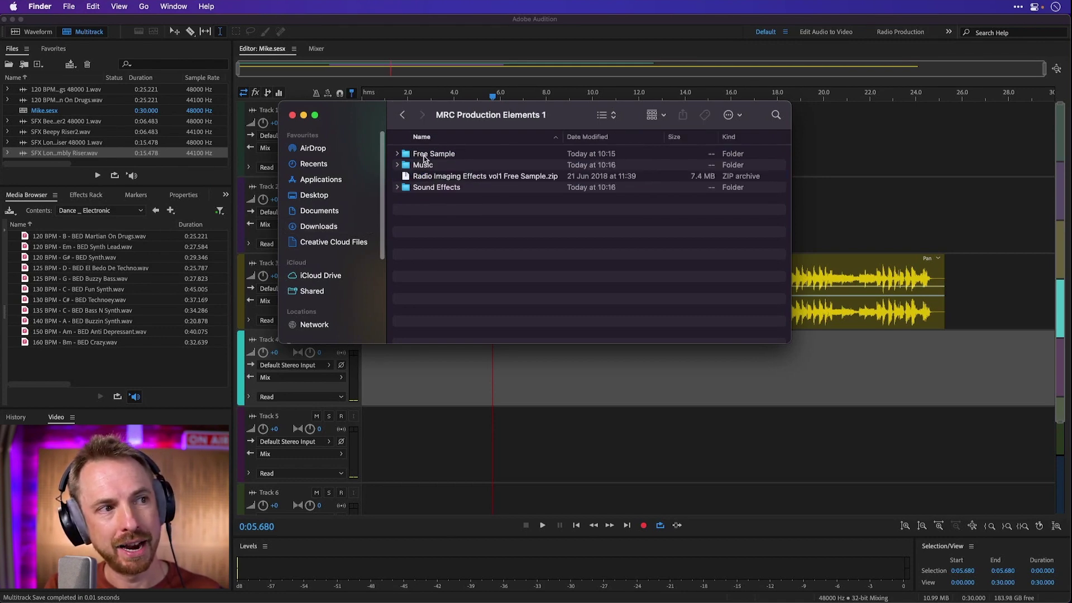
{"action": "double_click", "coordinate": [431, 188]}
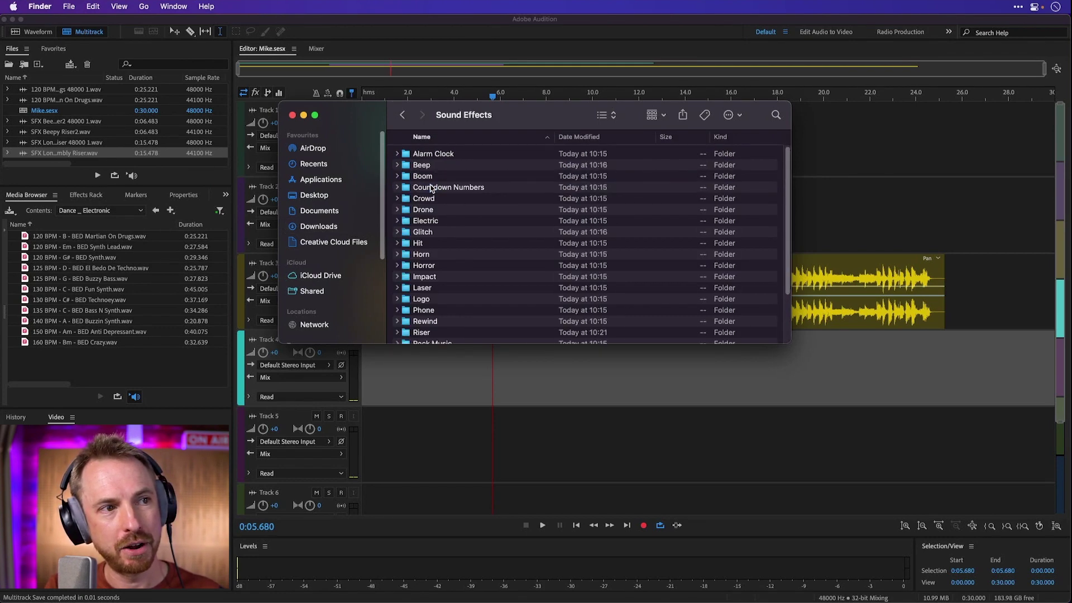
{"action": "double_click", "coordinate": [425, 221]}
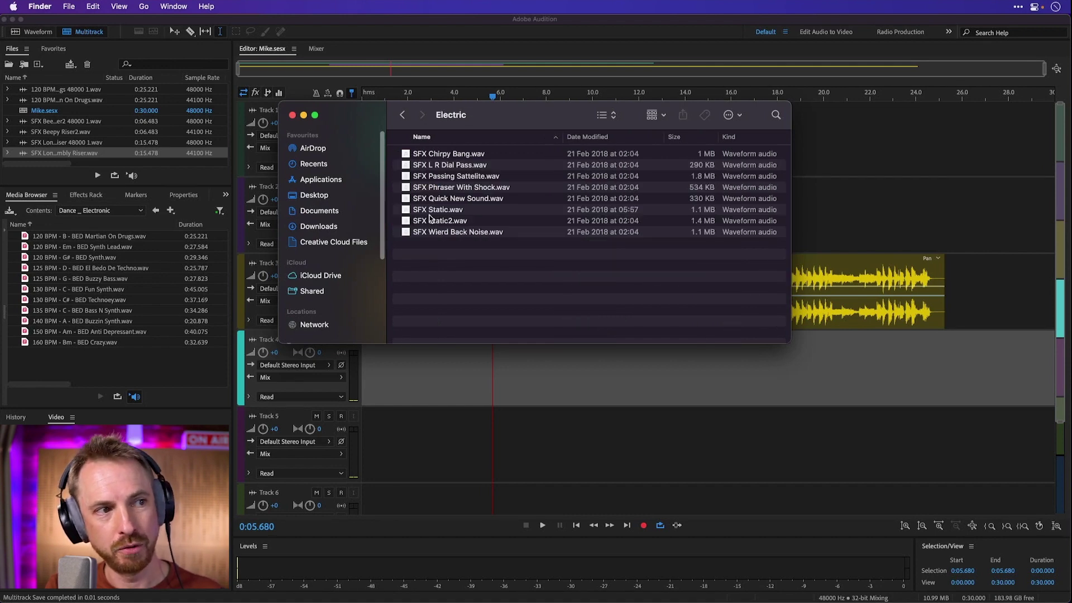
{"action": "left_click", "coordinate": [439, 191]}
{"action": "left_click", "coordinate": [439, 211], "text": "shift"}
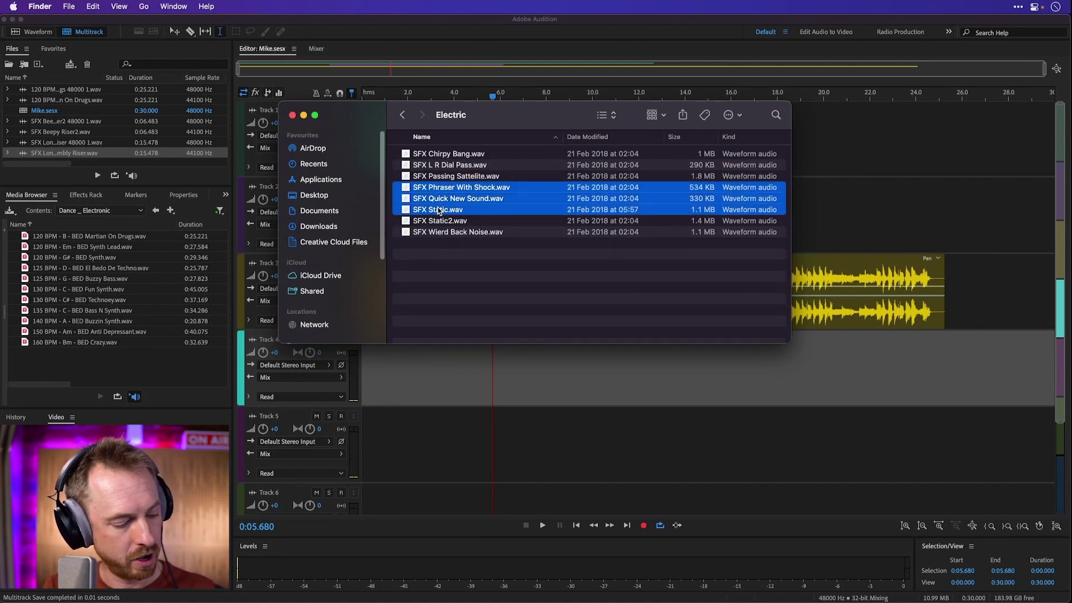
{"action": "key", "text": "super+c"}
- Paste the copied sound effects into Mike Podcast's 01 SFX folder
{"action": "left_click", "coordinate": [401, 115]}
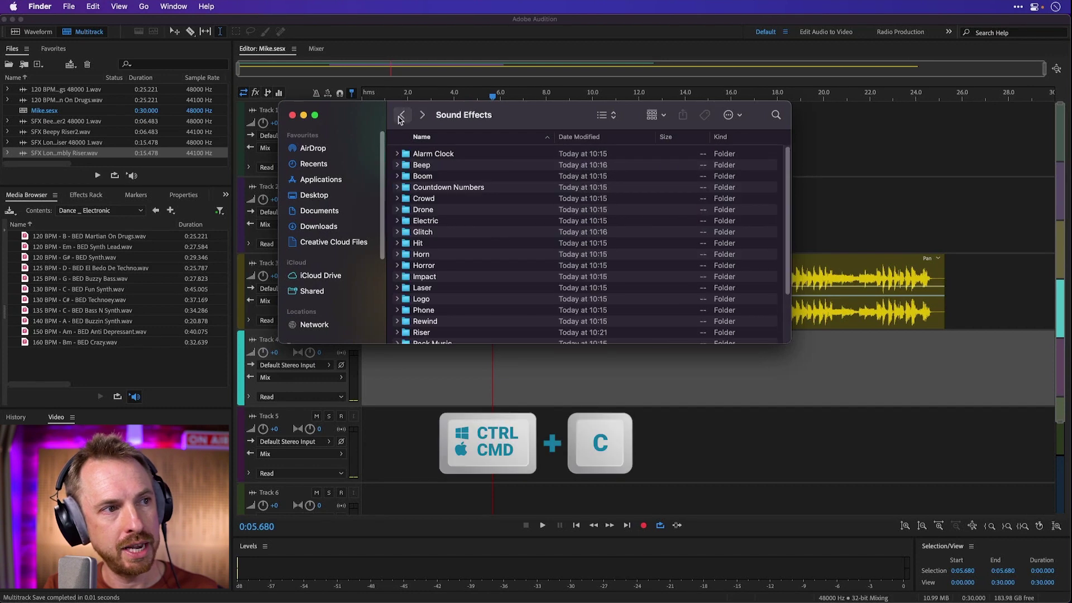
{"action": "left_click", "coordinate": [402, 115]}
{"action": "left_click", "coordinate": [401, 115]}
{"action": "left_click", "coordinate": [420, 156]}
{"action": "double_click", "coordinate": [420, 156]}
{"action": "double_click", "coordinate": [422, 154]}
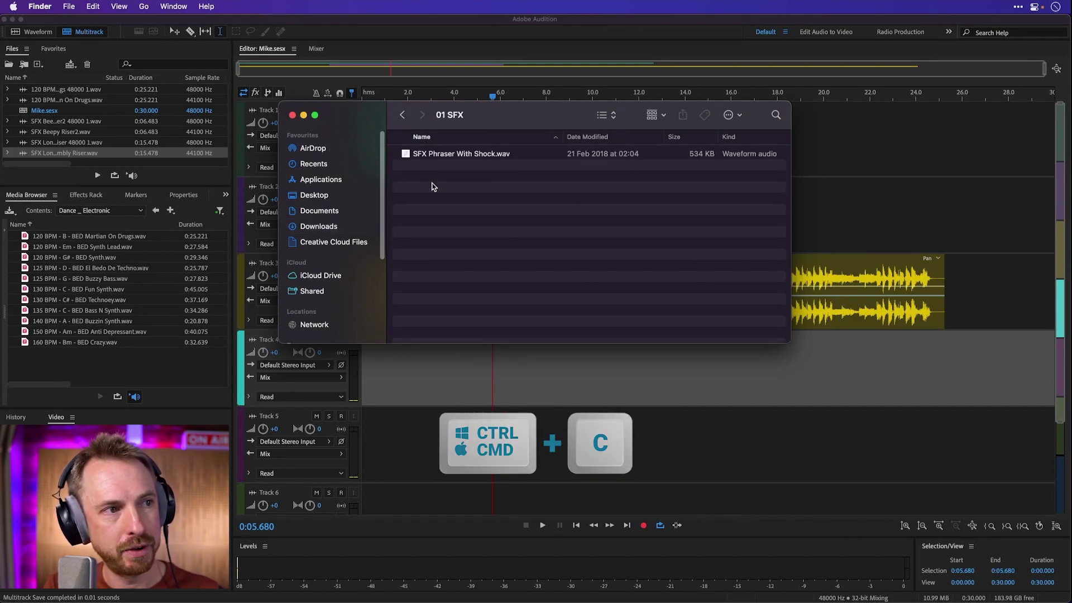
{"action": "key", "text": "super+v"}
- Select 120 BPM - D#m - BED Change Up.wav in Music > Hip Hop _ Rap
{"action": "left_click", "coordinate": [407, 122]}
{"action": "left_click", "coordinate": [406, 122]}
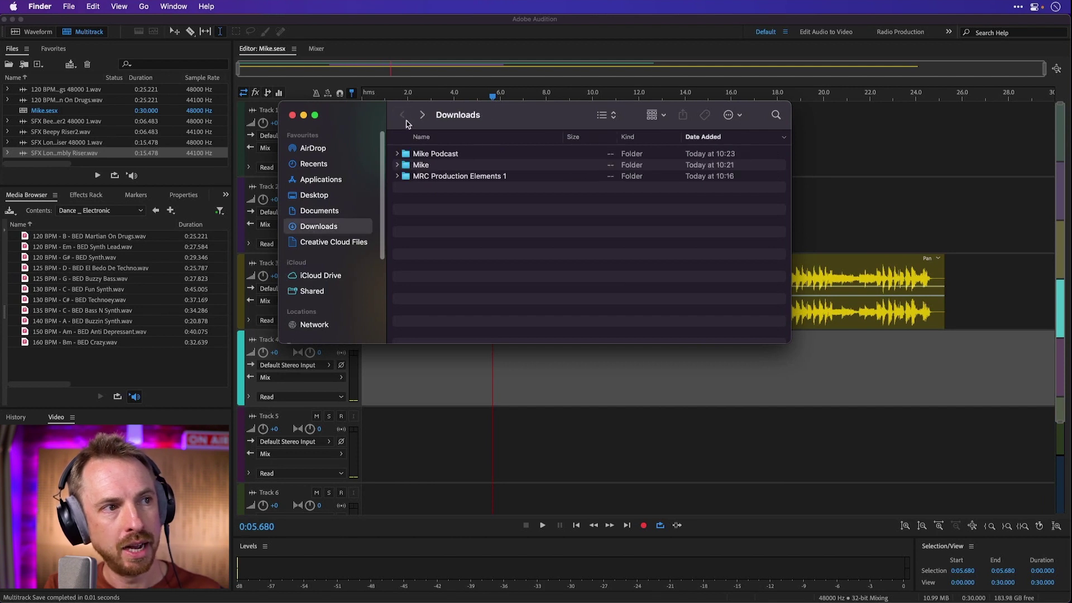
{"action": "double_click", "coordinate": [437, 176]}
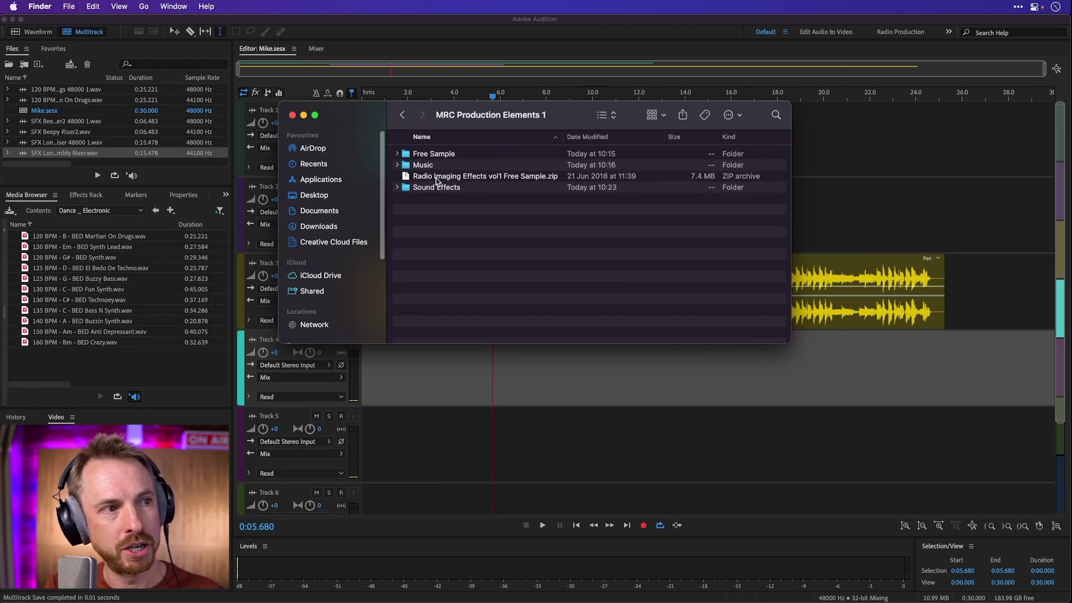
{"action": "double_click", "coordinate": [437, 166]}
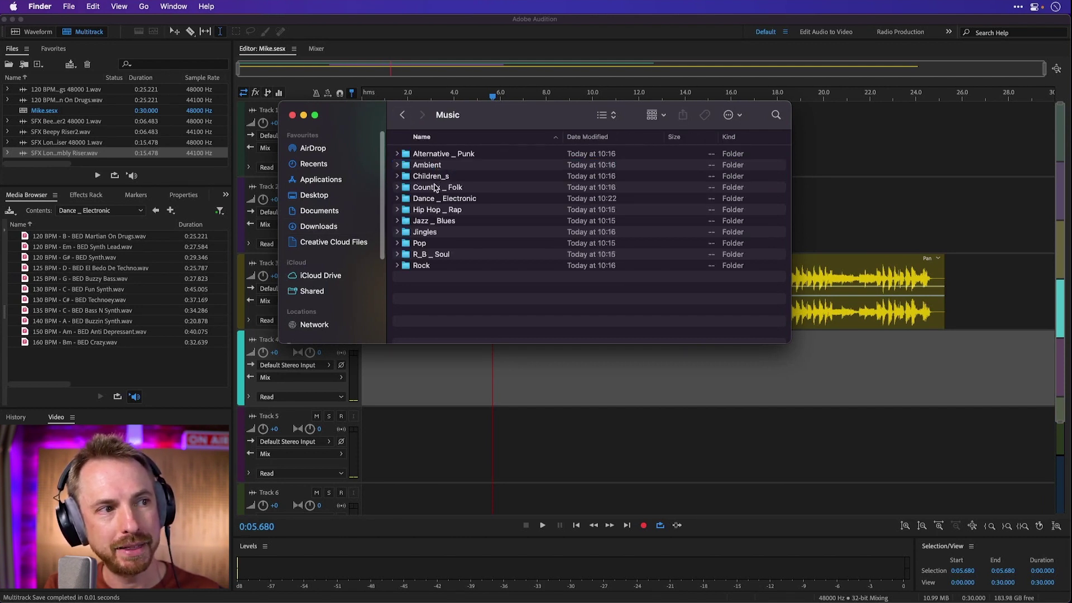
{"action": "double_click", "coordinate": [434, 210]}
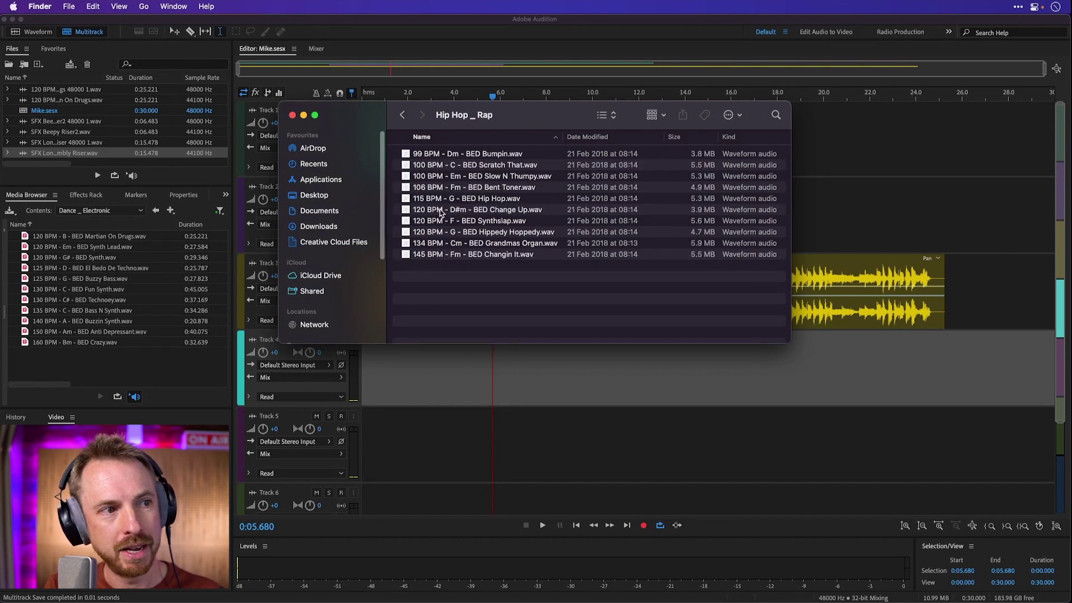
{"action": "left_click", "coordinate": [440, 210]}
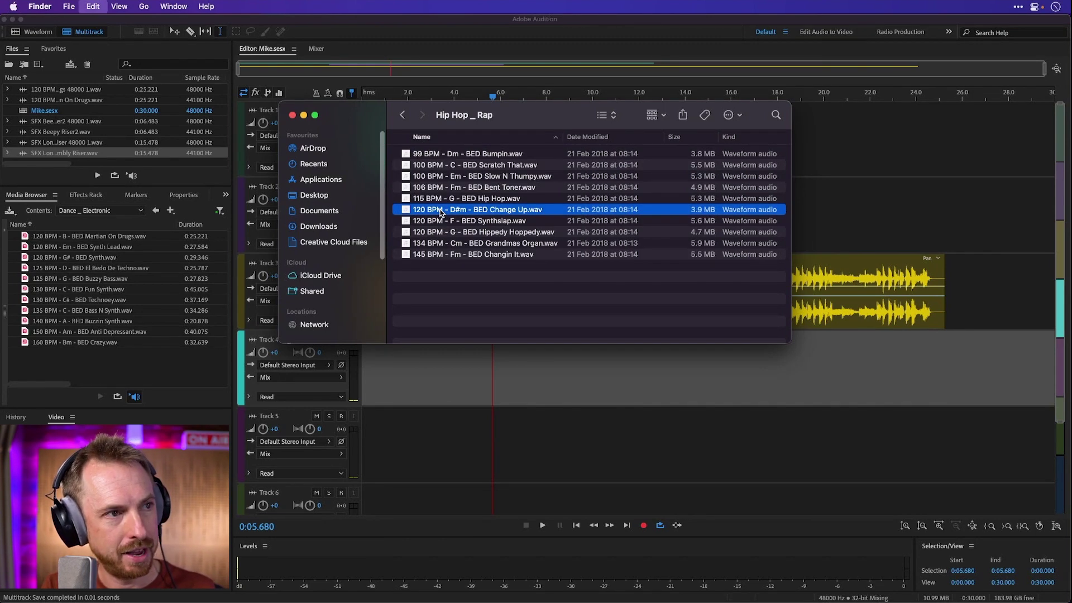
- Place the Change Up bed in Mike Podcast's 02 Music folder, then return to Downloads
{"action": "left_click", "coordinate": [408, 116]}
{"action": "left_click", "coordinate": [410, 115]}
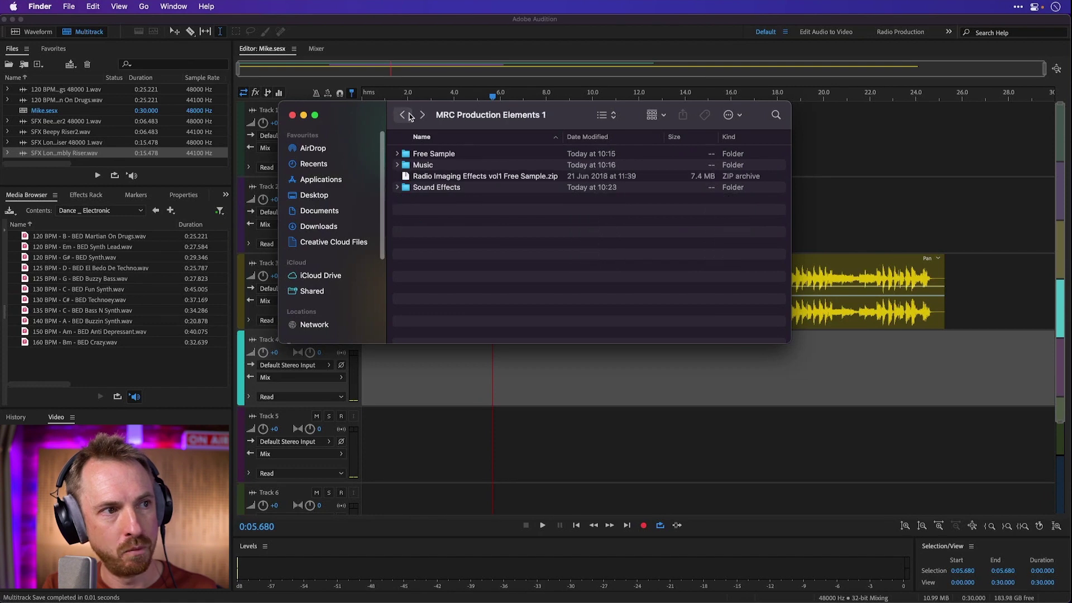
{"action": "left_click", "coordinate": [408, 115]}
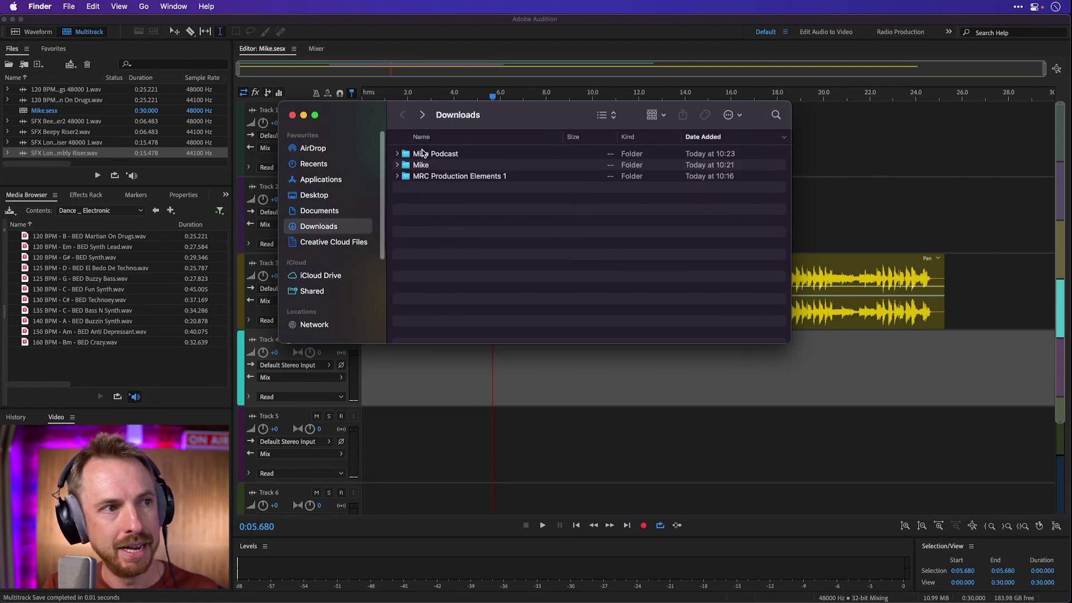
{"action": "double_click", "coordinate": [423, 154]}
{"action": "double_click", "coordinate": [425, 166]}
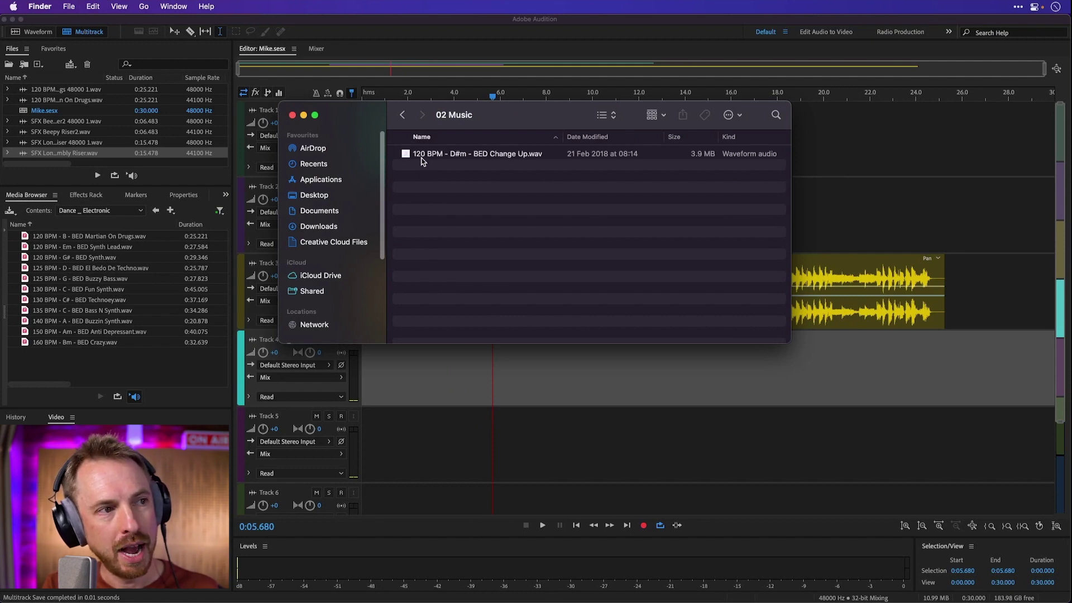
{"action": "left_click", "coordinate": [402, 115]}
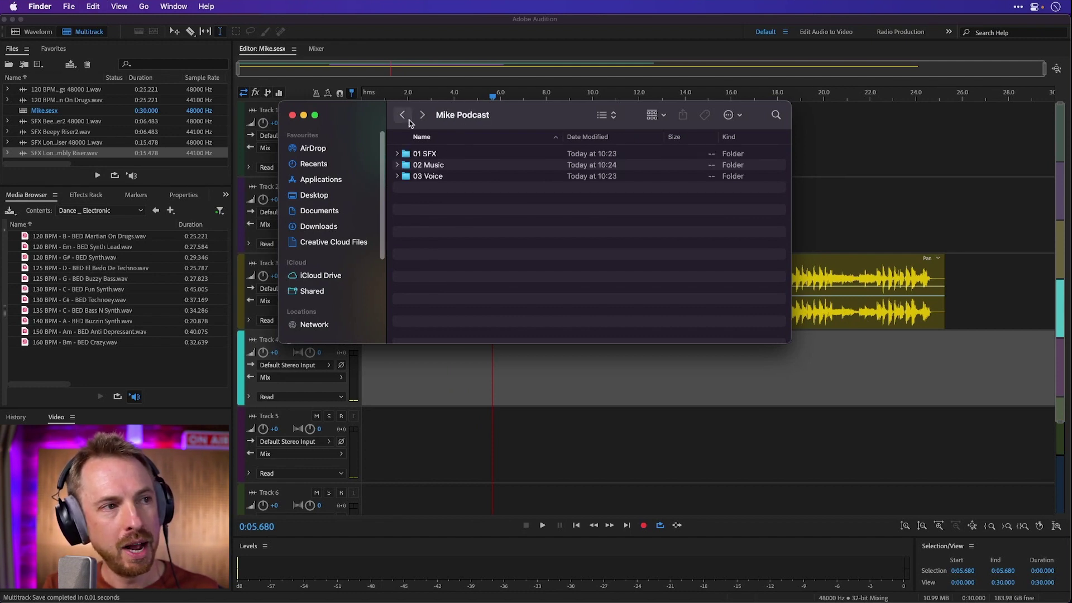
{"action": "left_click", "coordinate": [410, 120]}
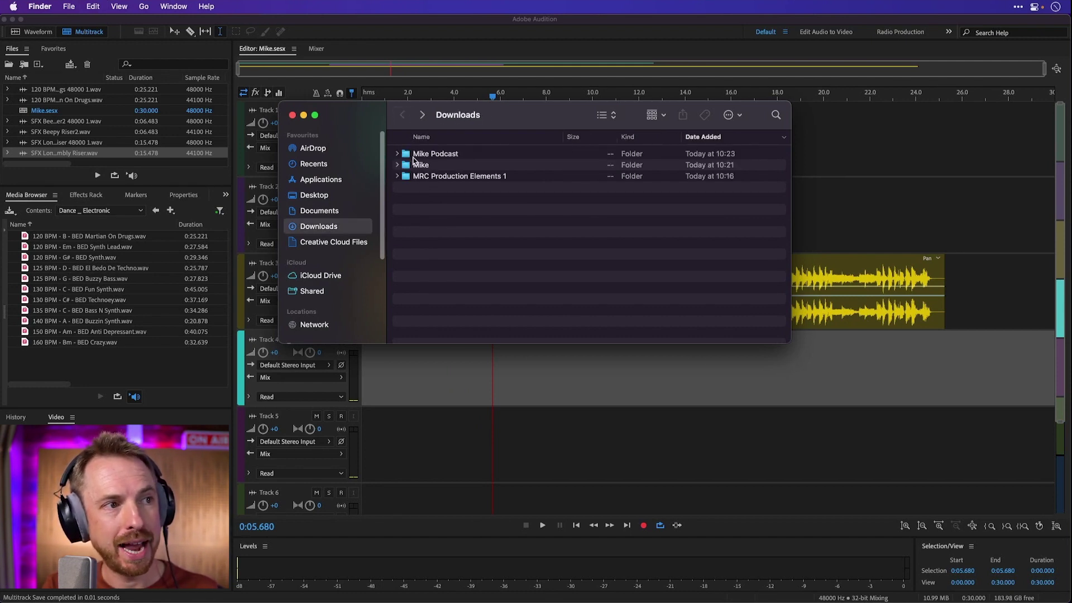
- Select the Mike.sesx session file in the Mike folder, then open Mike Podcast
{"action": "double_click", "coordinate": [422, 166]}
{"action": "left_click", "coordinate": [425, 166]}
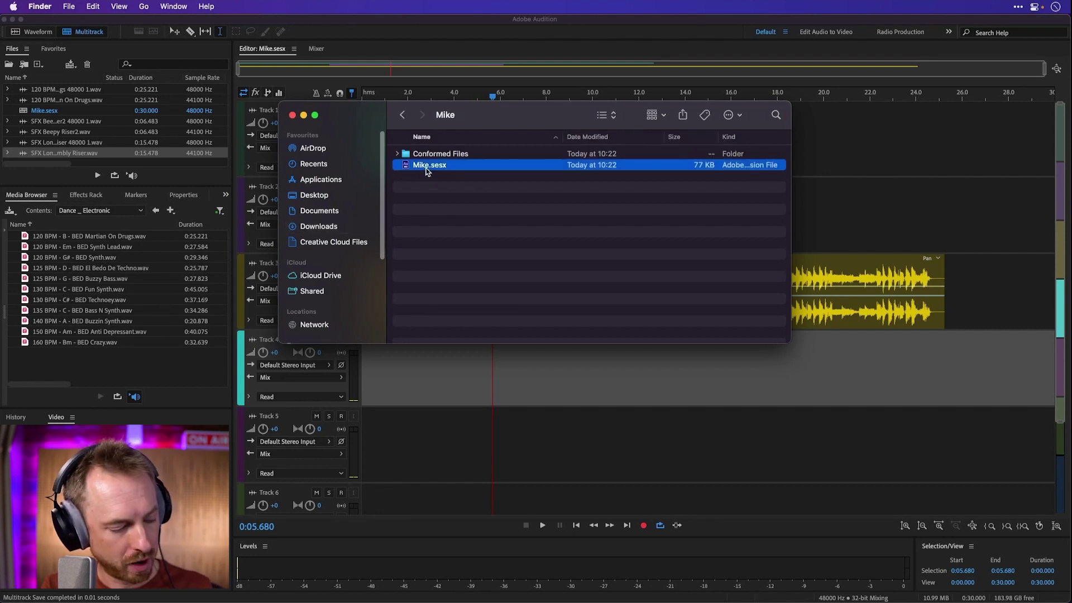
{"action": "left_click", "coordinate": [402, 115]}
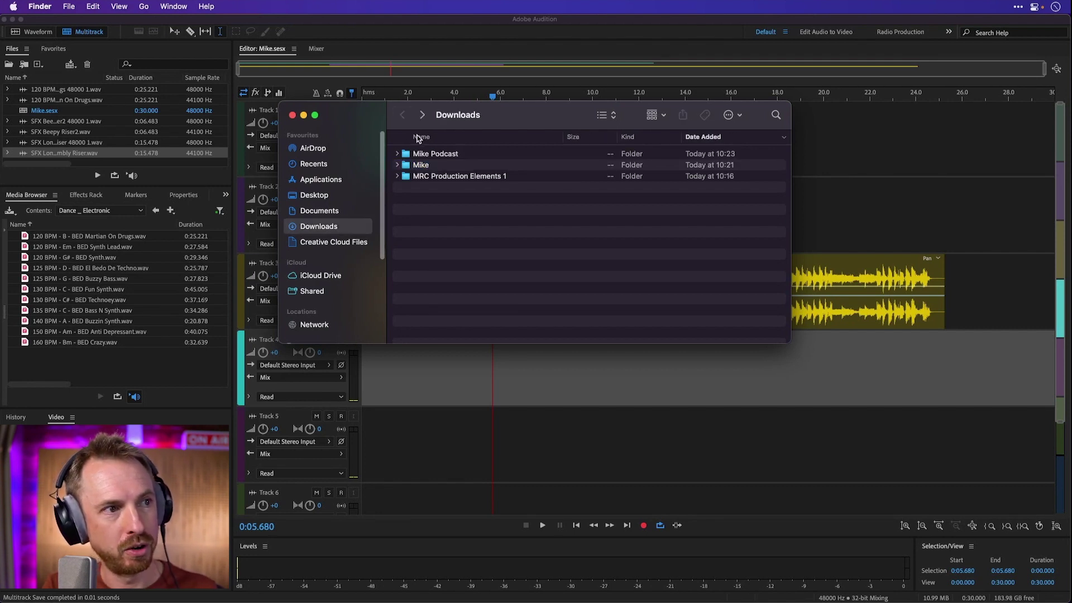
{"action": "double_click", "coordinate": [421, 154]}
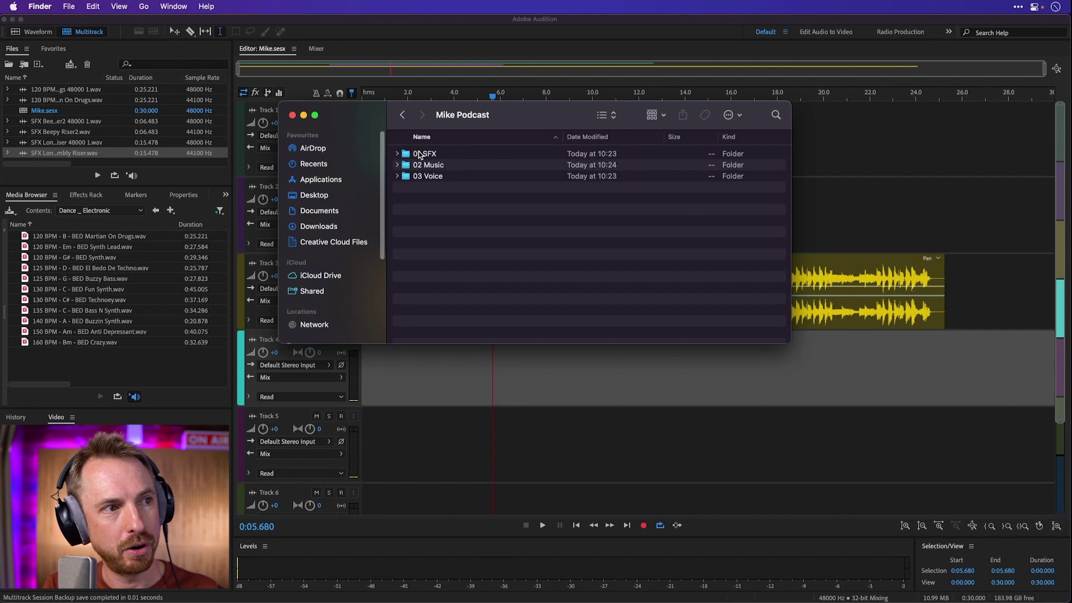
- Create a 00 Session File subfolder in Mike Podcast and put Mike.sesx inside it
{"action": "right_click", "coordinate": [428, 191]}
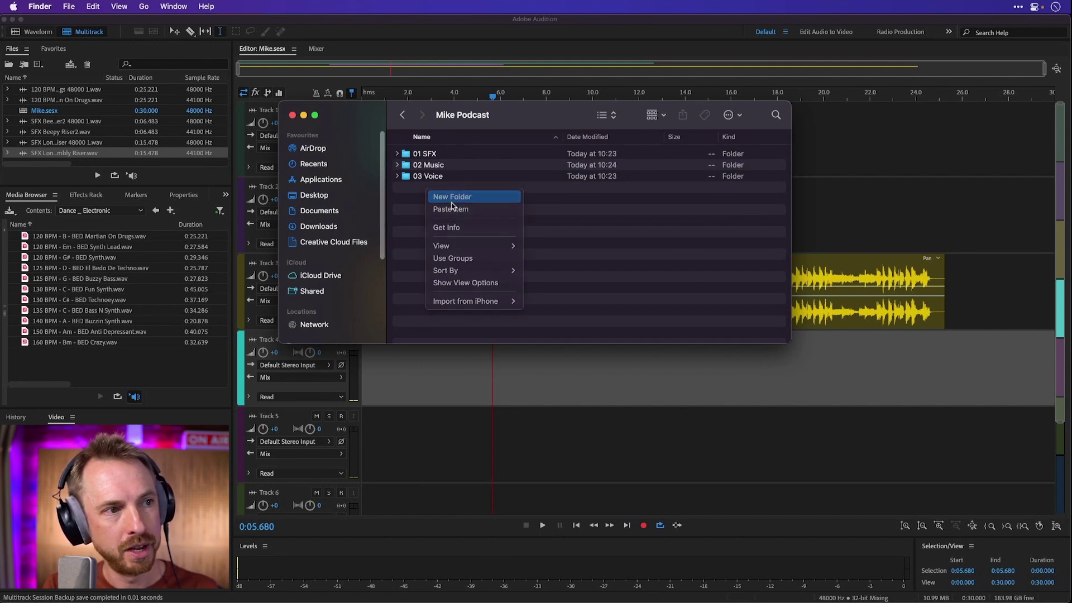
{"action": "left_click", "coordinate": [452, 196]}
{"action": "type", "text": "00"}
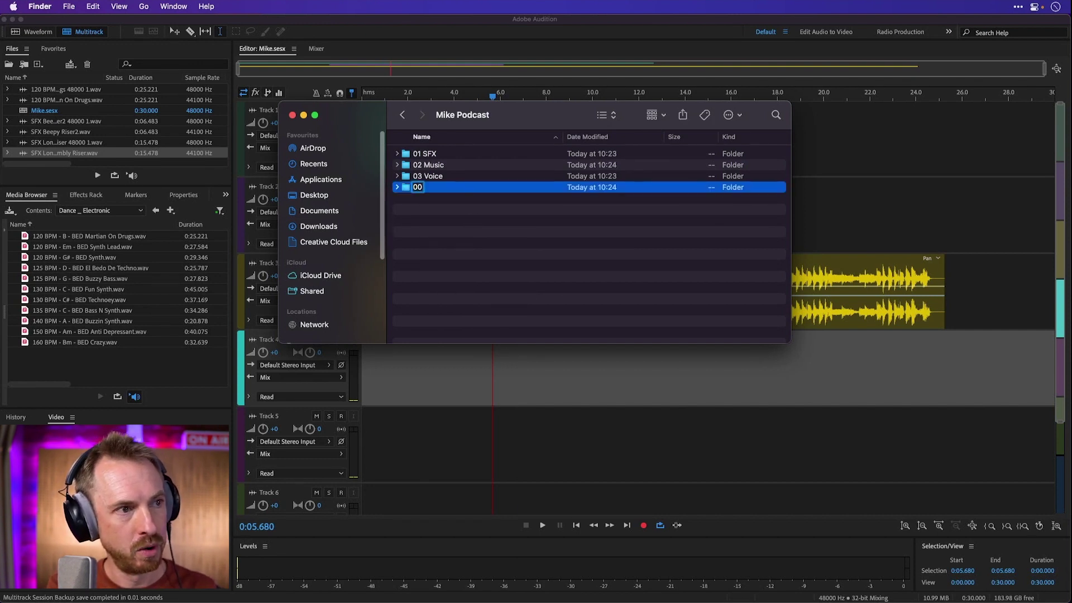
{"action": "type", "text": " Session File"}
{"action": "key", "text": "Return"}
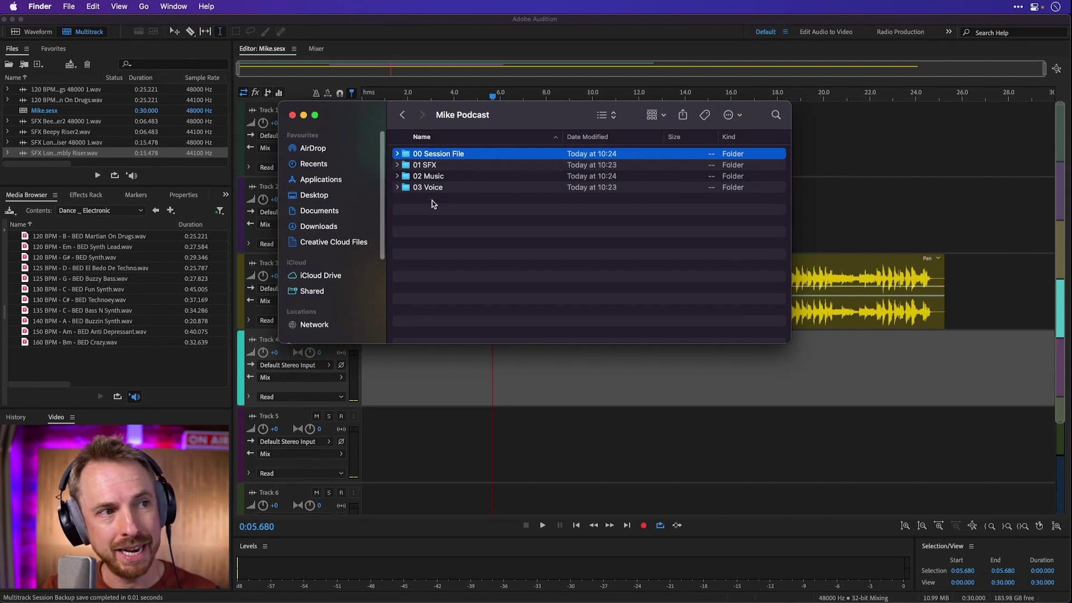
{"action": "double_click", "coordinate": [430, 157]}
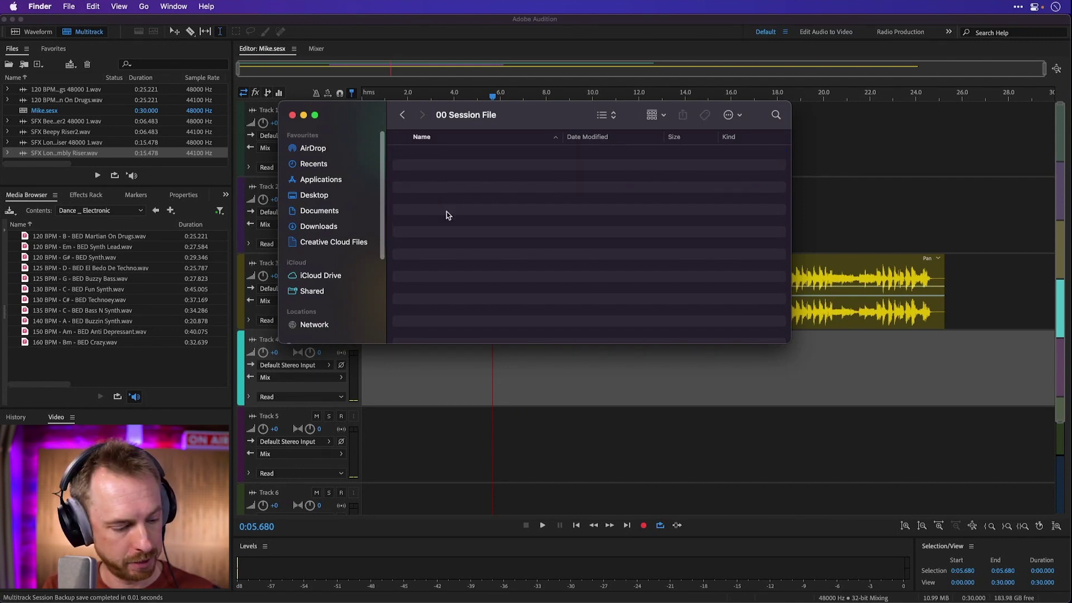
{"action": "left_click", "coordinate": [402, 115]}
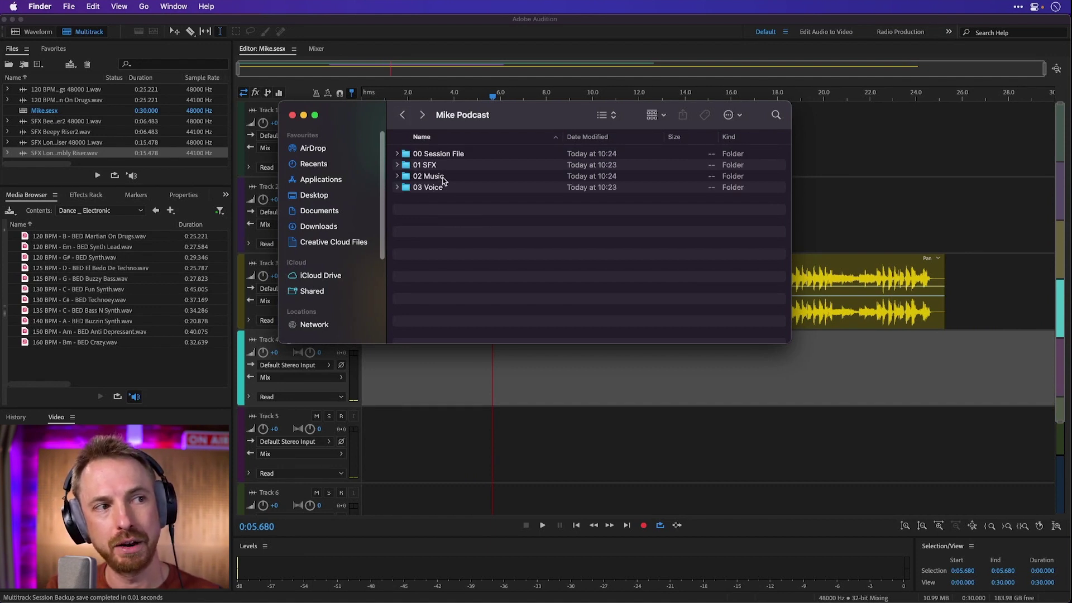